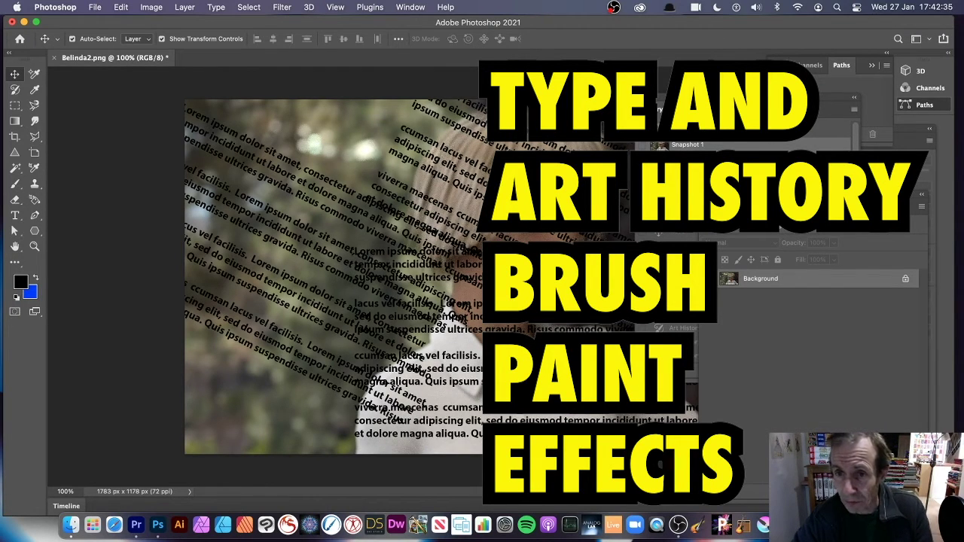
Step: Return the photo to its original opened state without text and flatten the image
{"action": "left_click", "coordinate": [688, 144]}
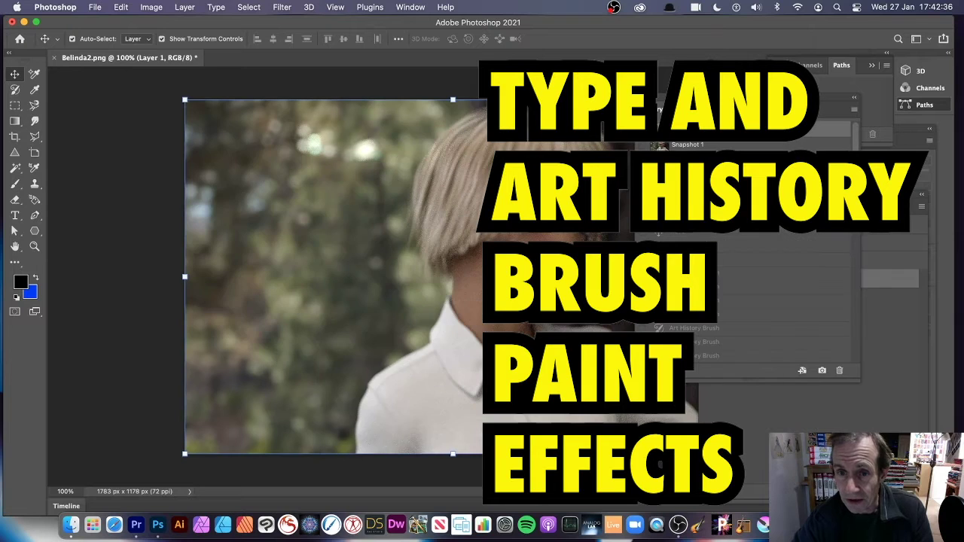
{"action": "left_click", "coordinate": [184, 6]}
{"action": "left_click", "coordinate": [208, 447]}
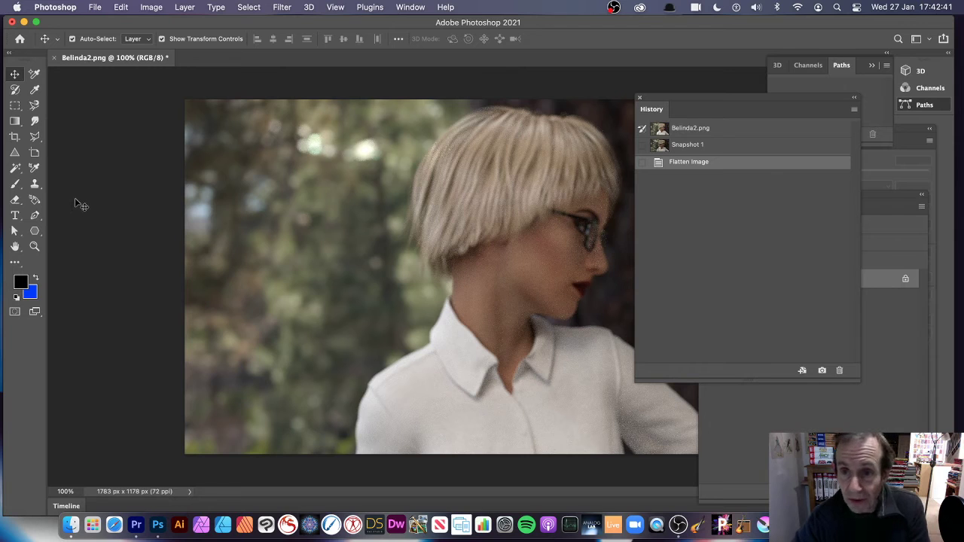
Step: Create a 36 pt paragraph text box with Lorem ipsum placeholder text, spanning nearly the whole photo
{"action": "left_click", "coordinate": [15, 217]}
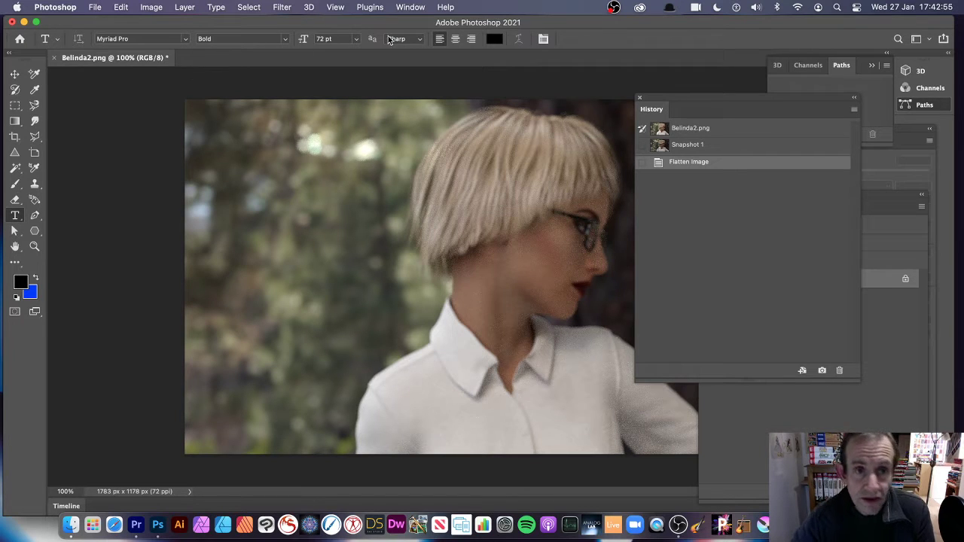
{"action": "left_click", "coordinate": [356, 39]}
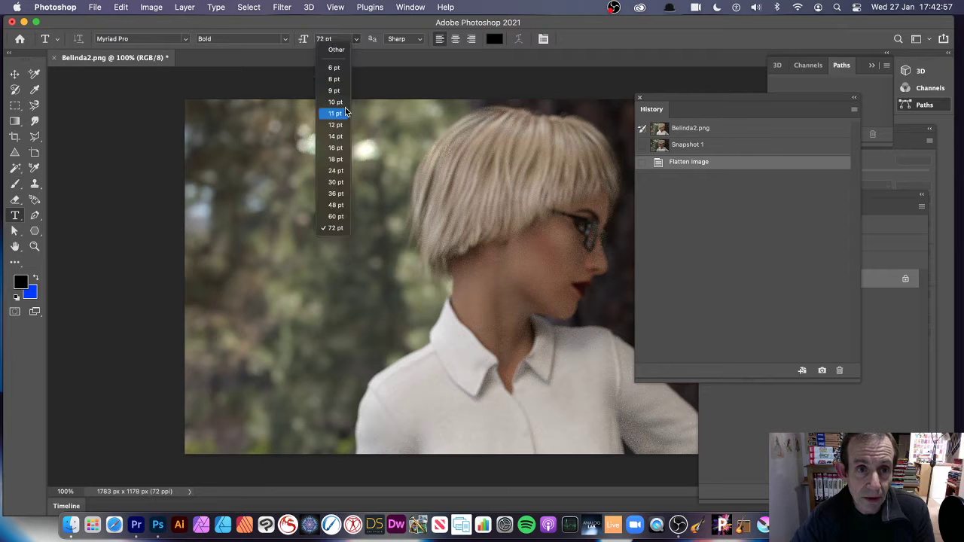
{"action": "left_click", "coordinate": [336, 194]}
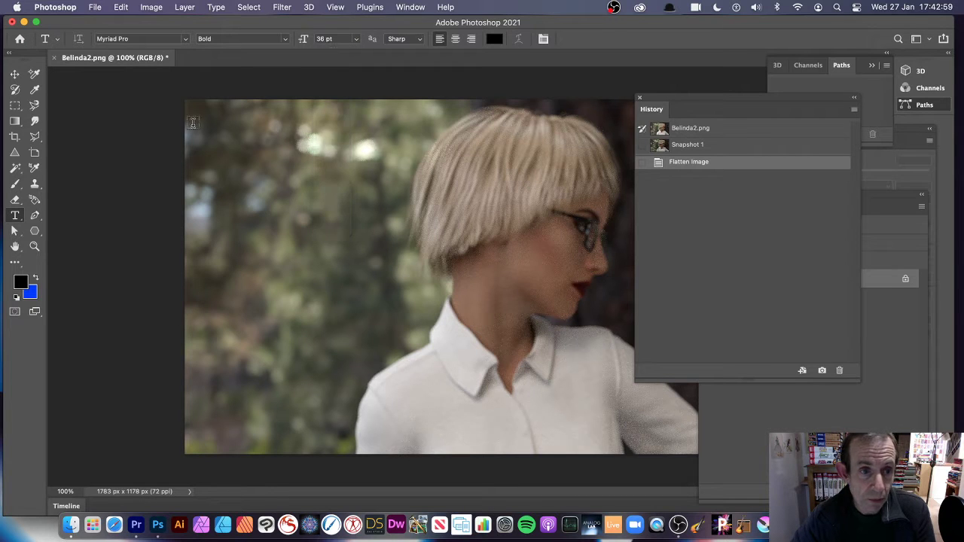
{"action": "left_click_drag", "start_coordinate": [199, 113], "coordinate": [697, 447]}
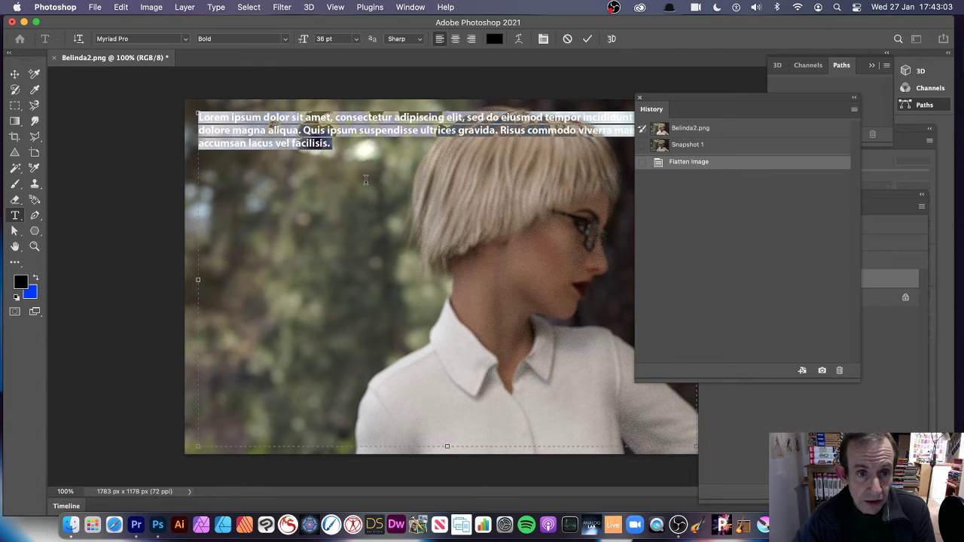
Step: Copy the Lorem ipsum paragraph, paste it repeatedly until the text box is full, and commit the text
{"action": "left_click", "coordinate": [343, 143]}
{"action": "left_click_drag", "start_coordinate": [339, 143], "coordinate": [183, 106]}
{"action": "key", "text": "super+c"}
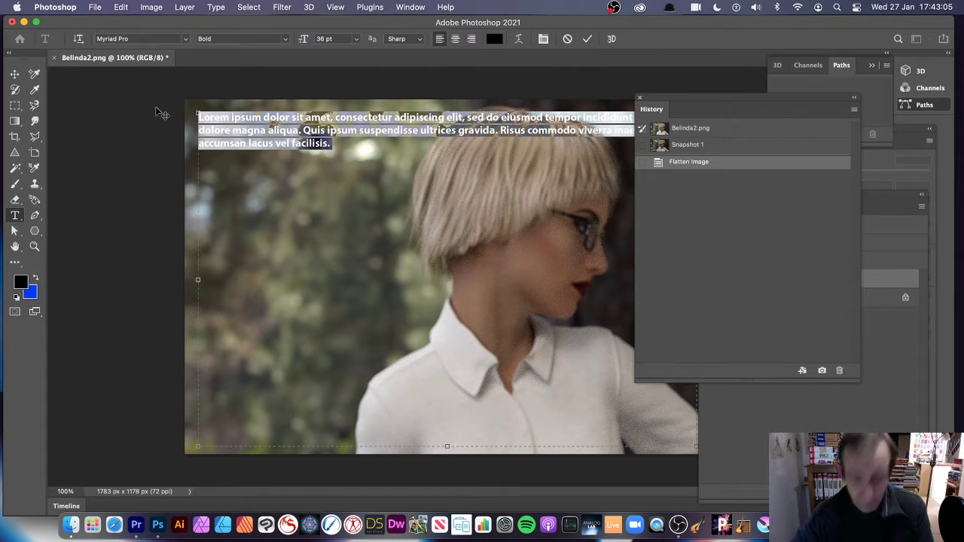
{"action": "left_click", "coordinate": [362, 144]}
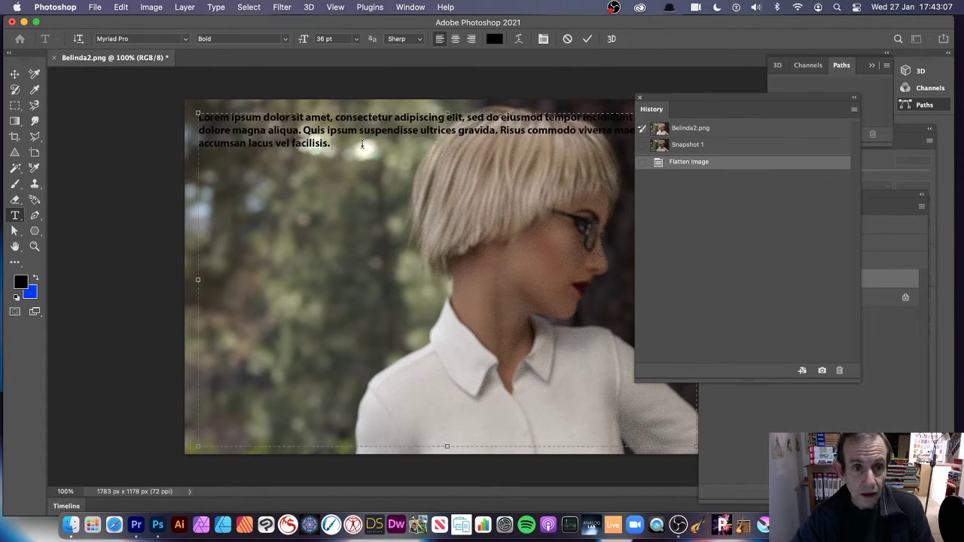
{"action": "key", "text": "super+v"}
{"action": "key", "text": "super+v"}
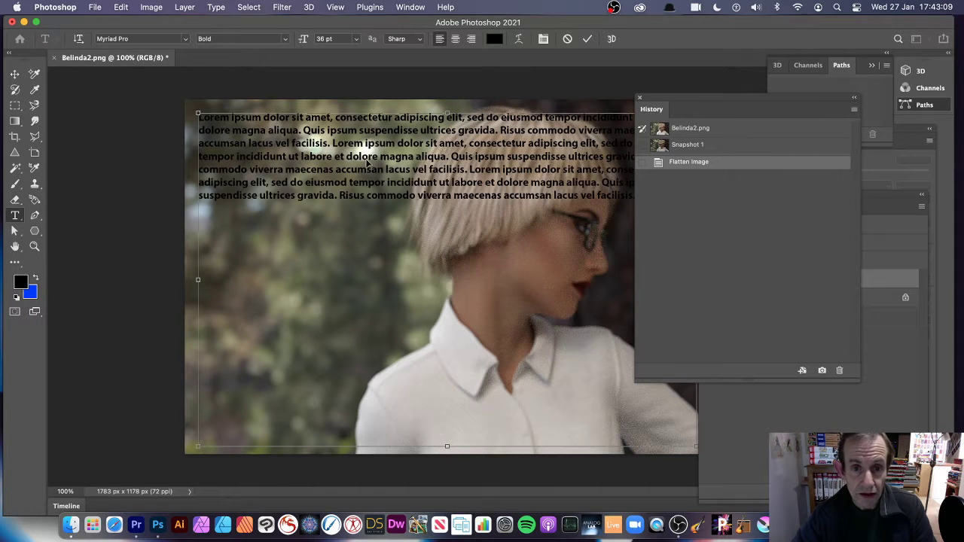
{"action": "key", "text": "super+v"}
{"action": "key", "text": "super+v"}
{"action": "key", "text": "super+v"}
{"action": "key", "text": "super+v"}
{"action": "key", "text": "super+v"}
{"action": "key", "text": "super+v"}
{"action": "key", "text": "super+v"}
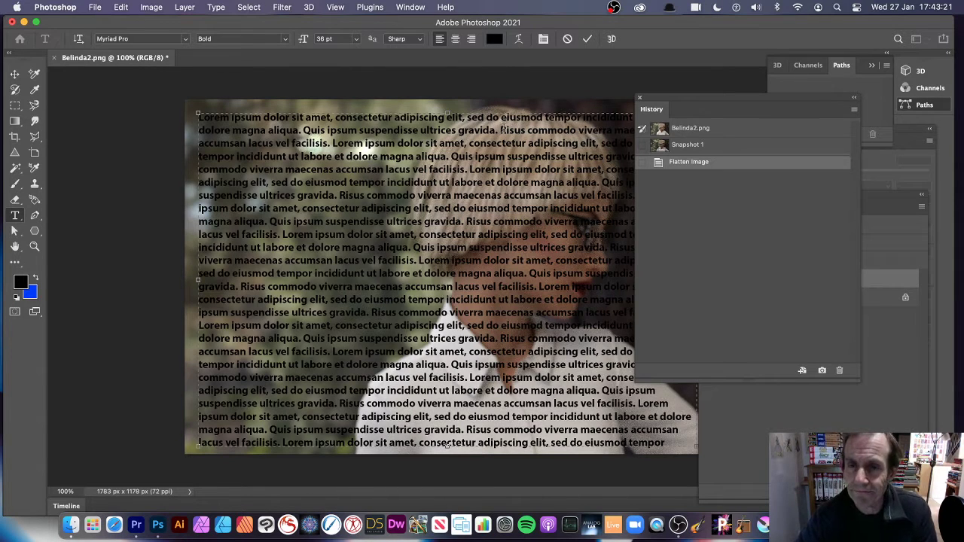
{"action": "left_click", "coordinate": [587, 38]}
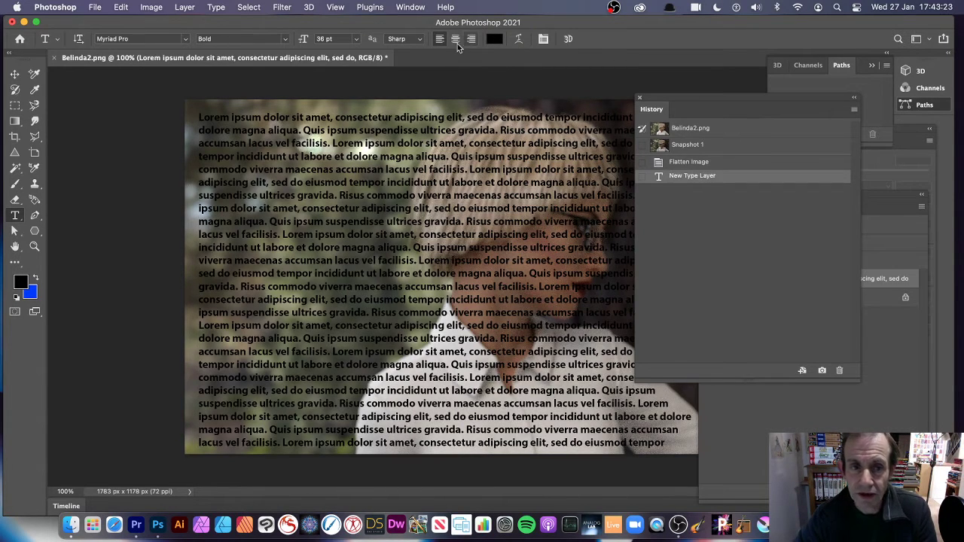
Step: Move the text block to the photo's left edge and rotate it to about -37.21 degrees
{"action": "left_click", "coordinate": [15, 73]}
{"action": "mouse_move", "coordinate": [343, 138]}
{"action": "left_mouse_down"}
{"action": "mouse_move", "coordinate": [390, 165]}
{"action": "mouse_move", "coordinate": [400, 129]}
{"action": "mouse_move", "coordinate": [355, 112]}
{"action": "mouse_move", "coordinate": [331, 136]}
{"action": "left_mouse_up"}
{"action": "left_click_drag", "start_coordinate": [667, 103], "coordinate": [761, 108]}
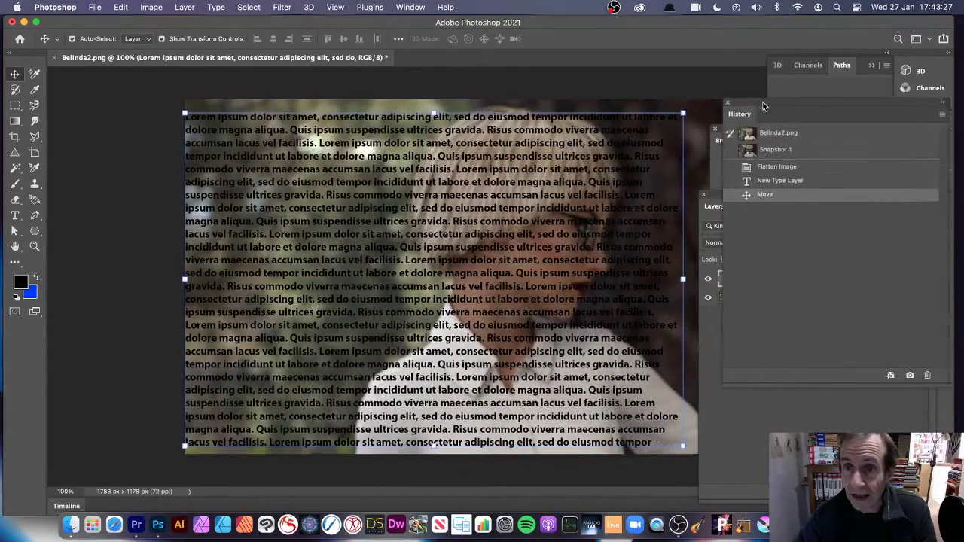
{"action": "left_click_drag", "start_coordinate": [695, 103], "coordinate": [517, 63]}
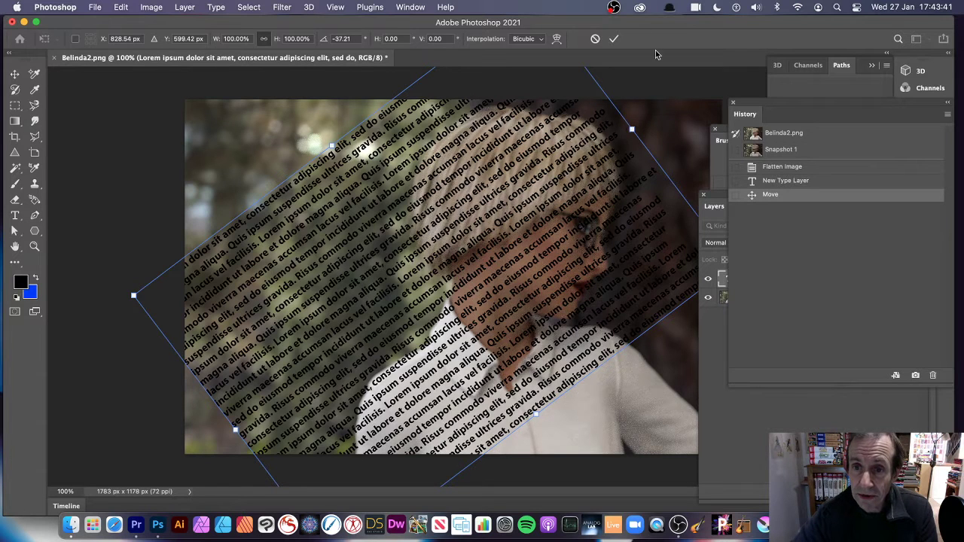
{"action": "left_click", "coordinate": [614, 38]}
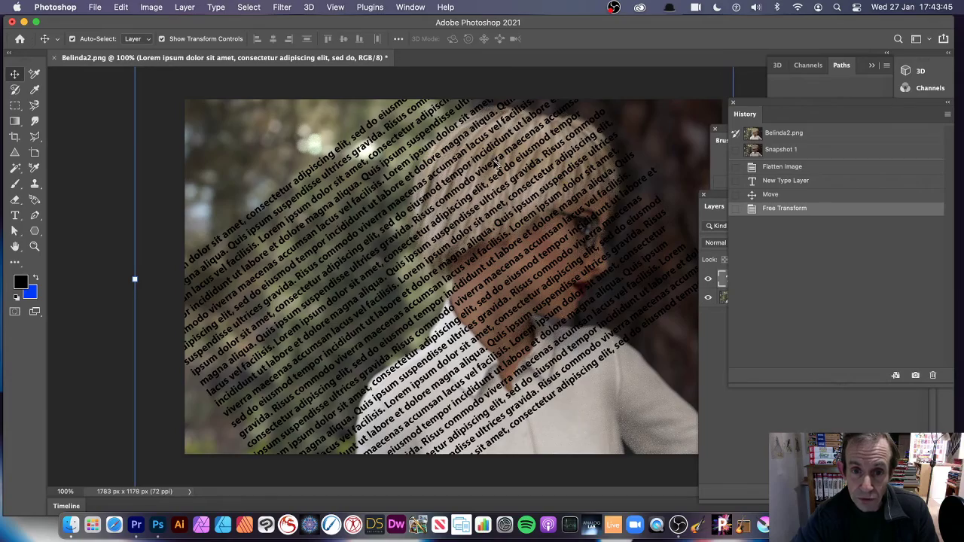
Step: Duplicate the rotated text layer twice with the copies offset over the photo, and flatten the image
{"action": "left_click_drag", "start_coordinate": [499, 166], "coordinate": [468, 150]}
{"action": "left_click_drag", "start_coordinate": [506, 196], "coordinate": [619, 331]}
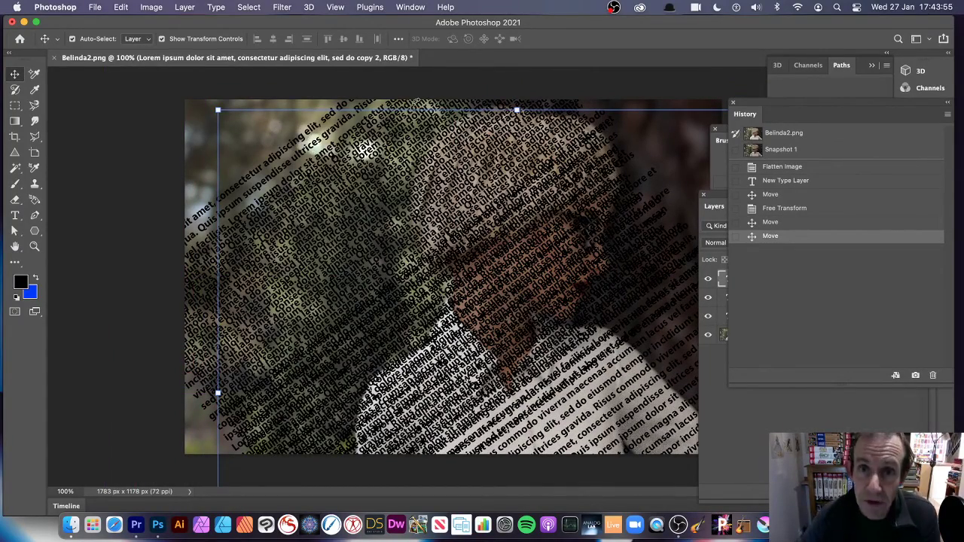
{"action": "left_click", "coordinate": [181, 8]}
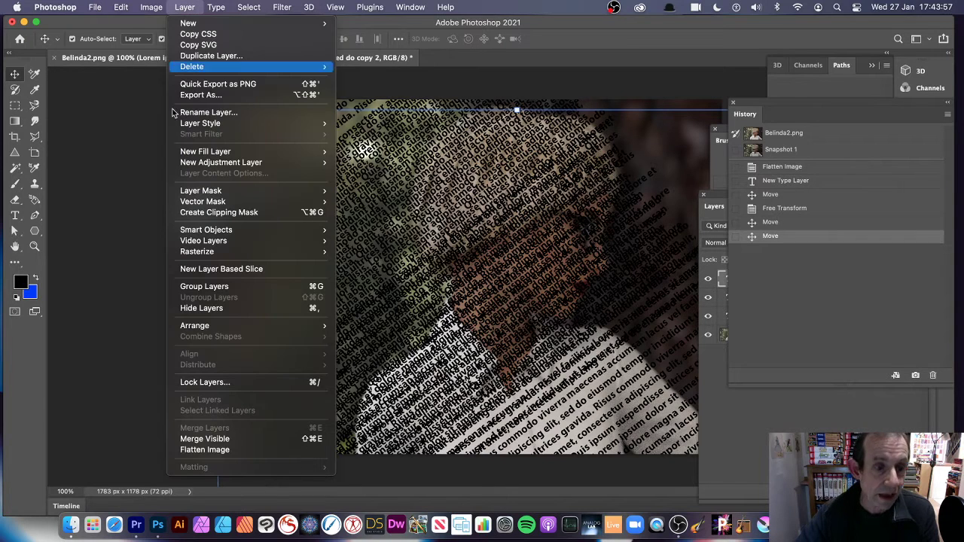
{"action": "left_click", "coordinate": [198, 450]}
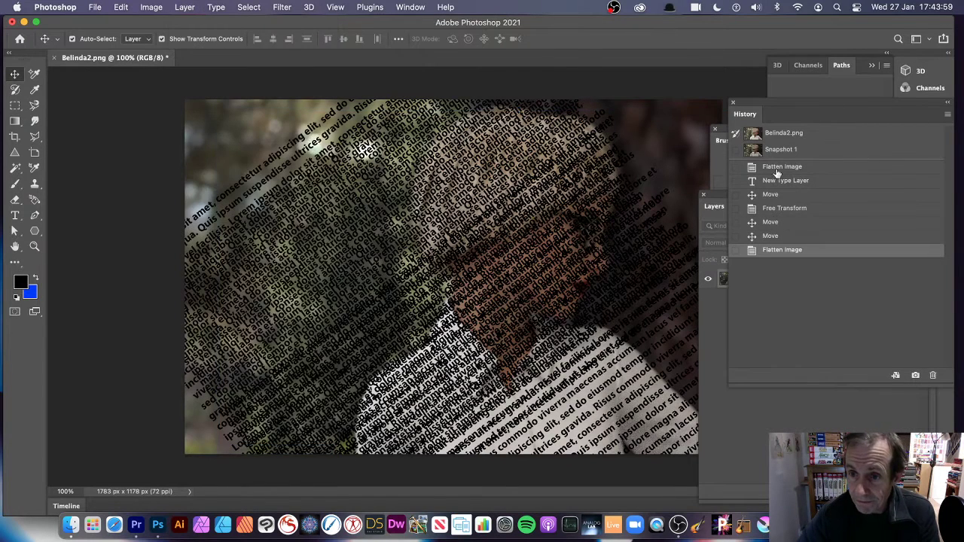
Step: Save a new history snapshot of the flattened photo with the overlapping text
{"action": "left_click_drag", "start_coordinate": [790, 103], "coordinate": [609, 84]}
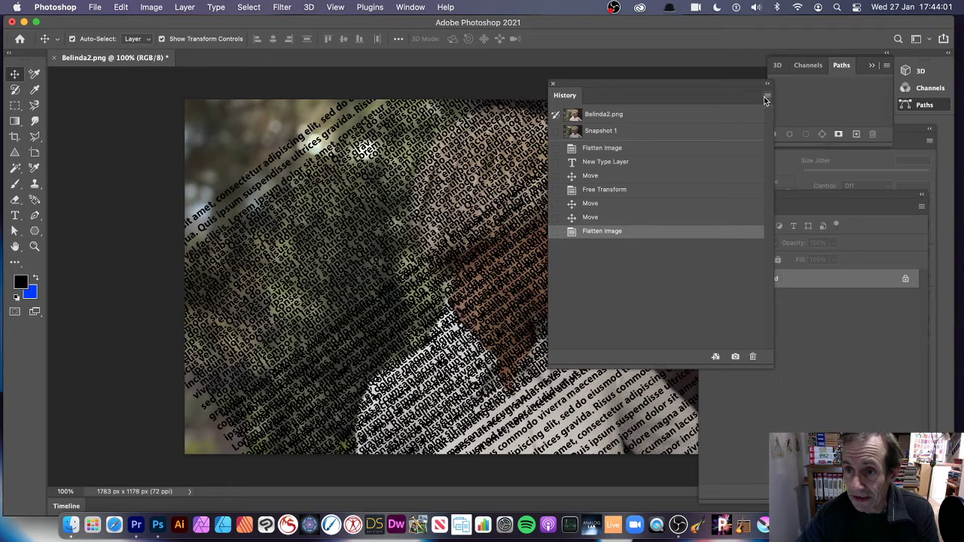
{"action": "left_click", "coordinate": [766, 96]}
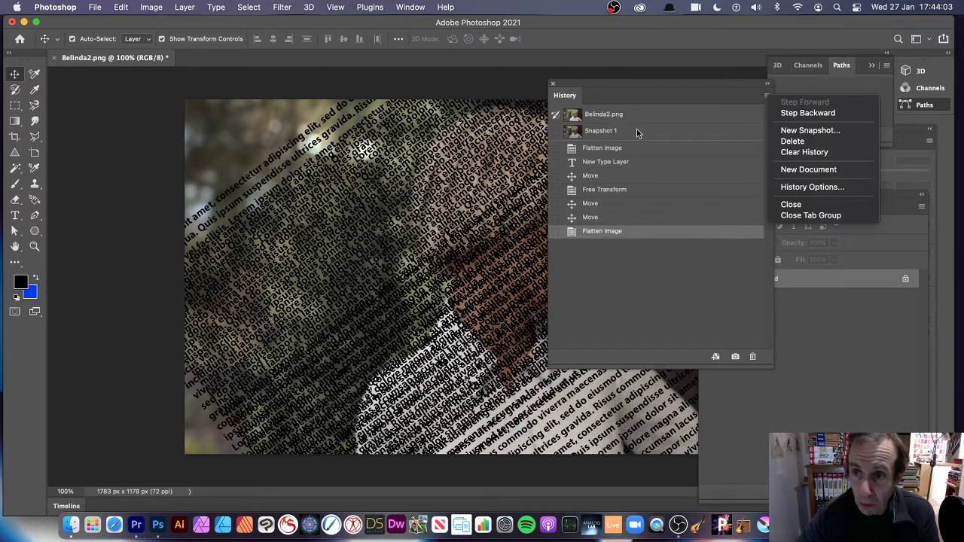
{"action": "left_click", "coordinate": [832, 132]}
{"action": "left_click", "coordinate": [567, 253]}
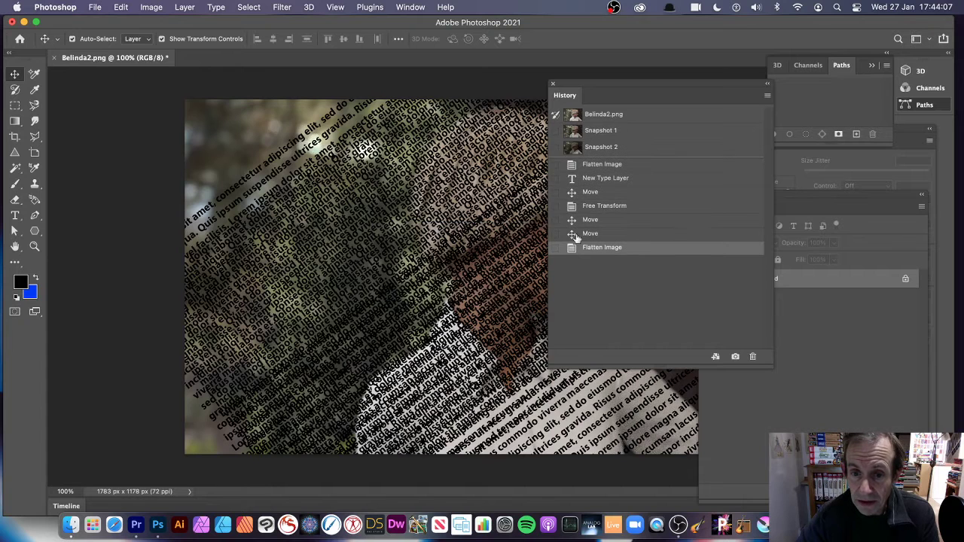
{"action": "left_click_drag", "start_coordinate": [570, 79], "coordinate": [712, 98]}
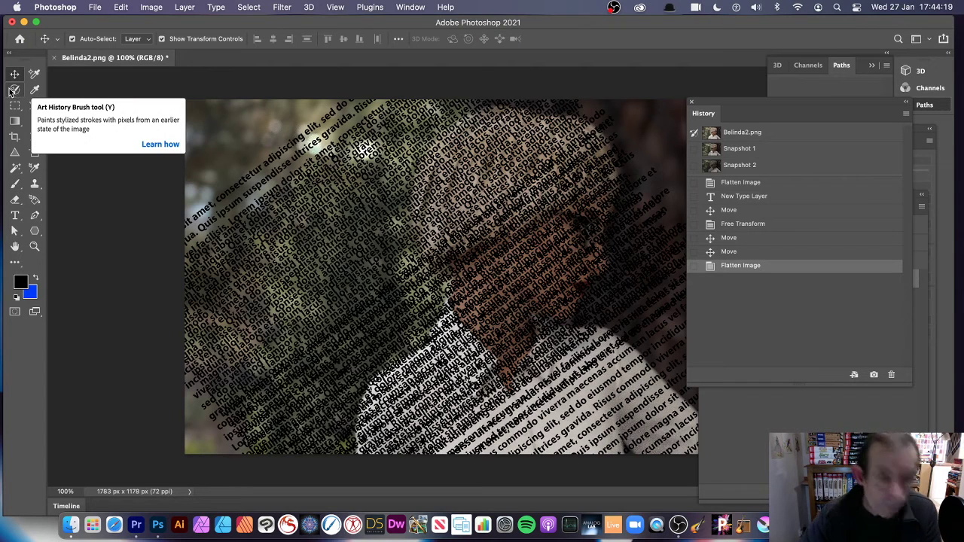
Step: Activate the Art History Brush and set its brush size to 6 px
{"action": "left_click", "coordinate": [16, 264]}
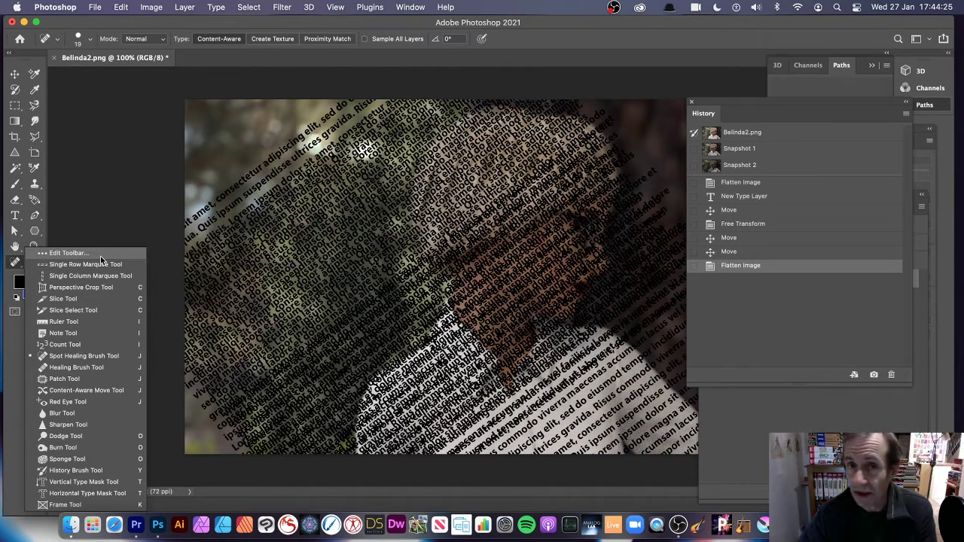
{"action": "left_click", "coordinate": [14, 90]}
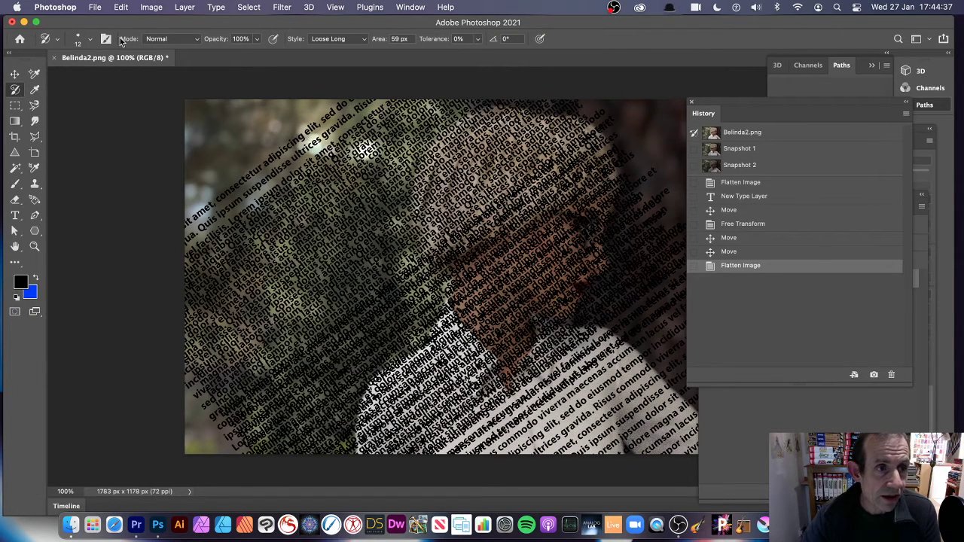
{"action": "left_click", "coordinate": [90, 38]}
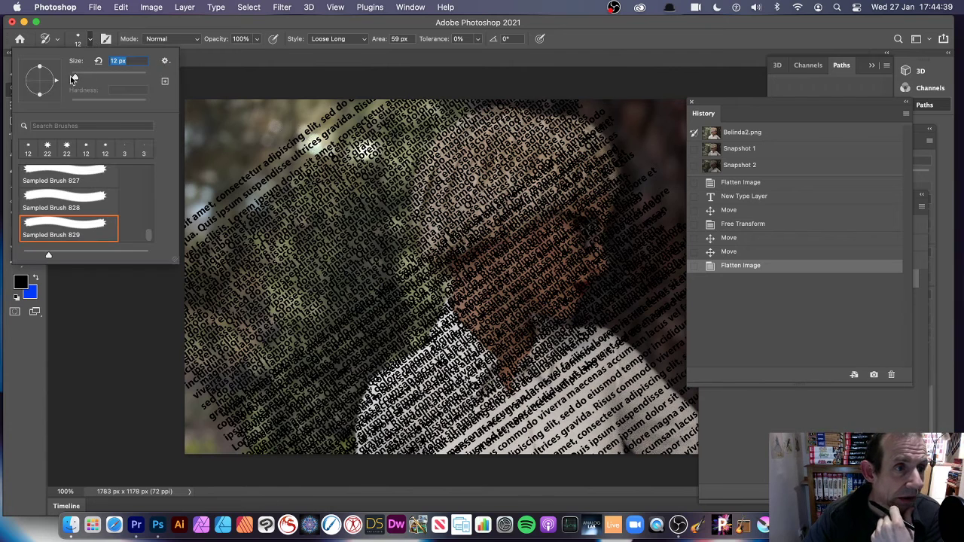
{"action": "left_click_drag", "start_coordinate": [75, 77], "coordinate": [120, 77]}
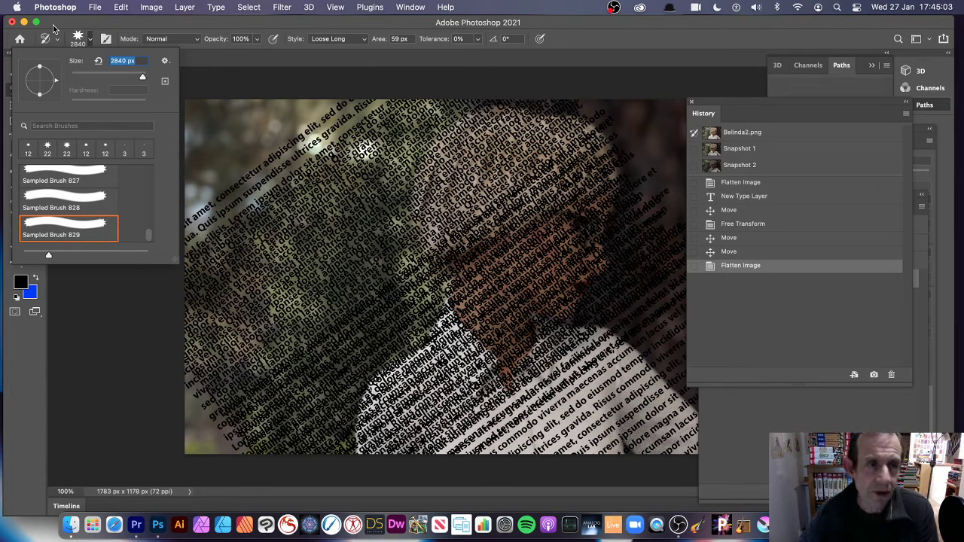
{"action": "left_click_drag", "start_coordinate": [142, 77], "coordinate": [106, 79]}
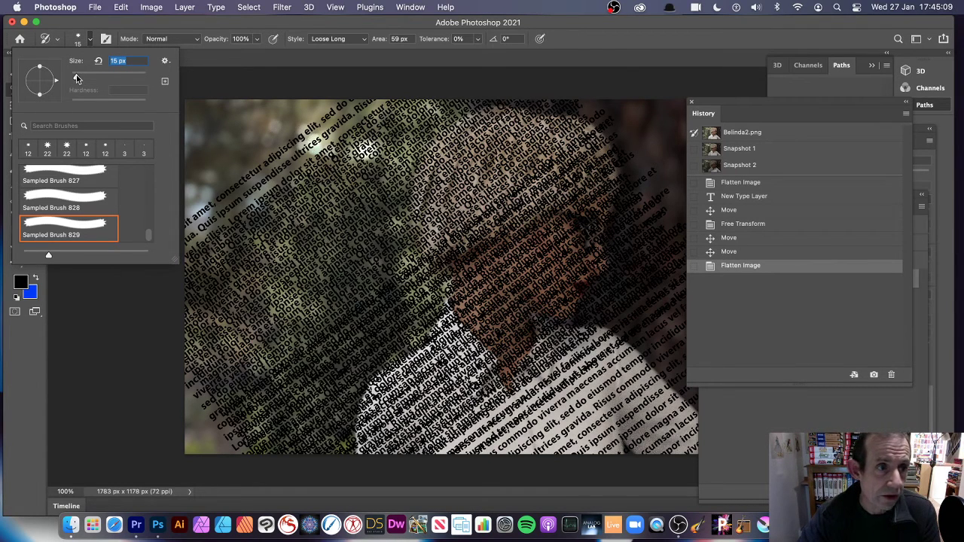
{"action": "left_click_drag", "start_coordinate": [77, 78], "coordinate": [72, 79]}
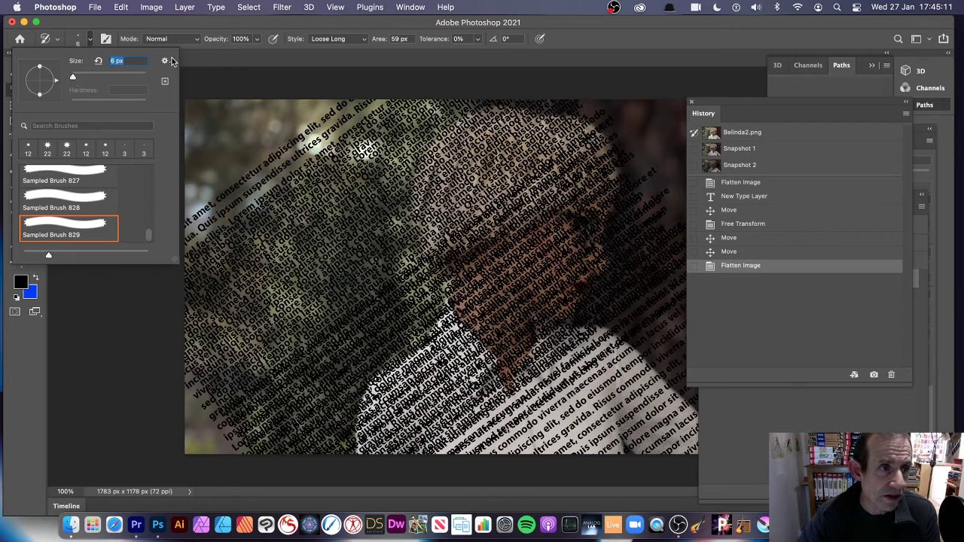
{"action": "left_click", "coordinate": [167, 30]}
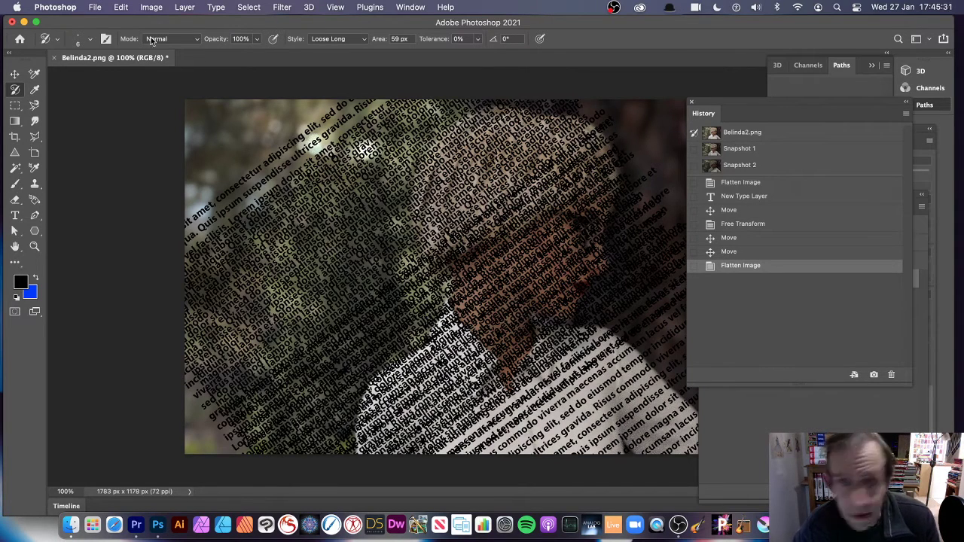
Step: Fill the whole image with black in Normal mode at 100% opacity
{"action": "left_click", "coordinate": [122, 7]}
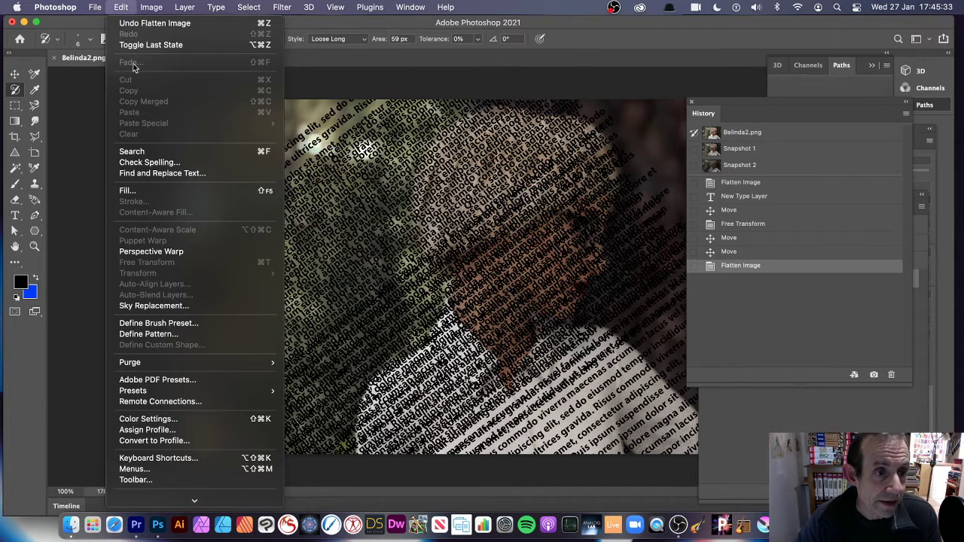
{"action": "left_click", "coordinate": [156, 192]}
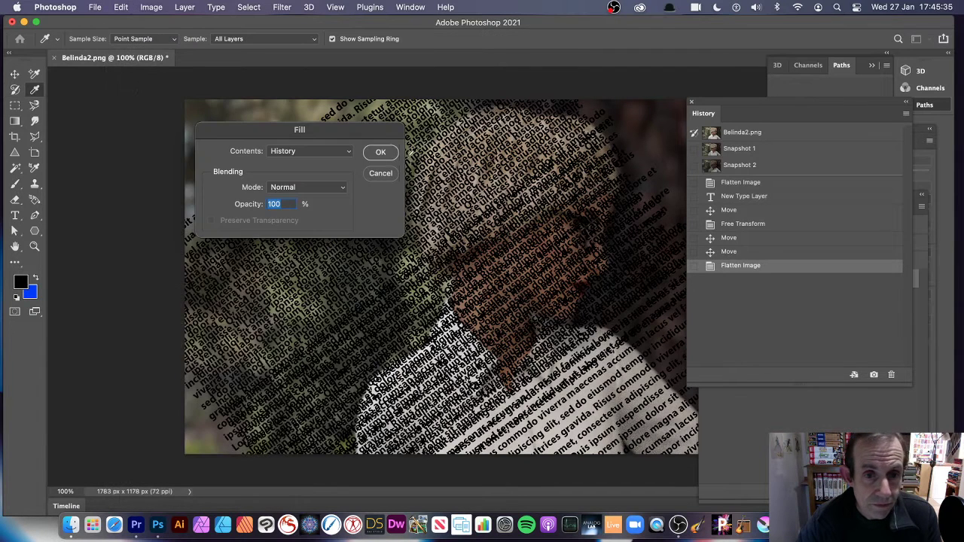
{"action": "left_click", "coordinate": [277, 152]}
{"action": "left_click", "coordinate": [291, 172]}
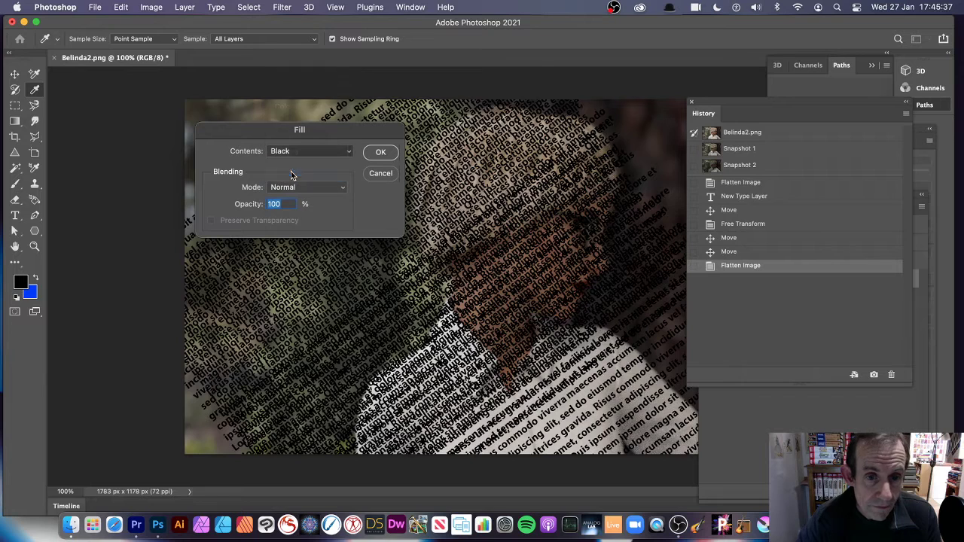
{"action": "left_click", "coordinate": [380, 153]}
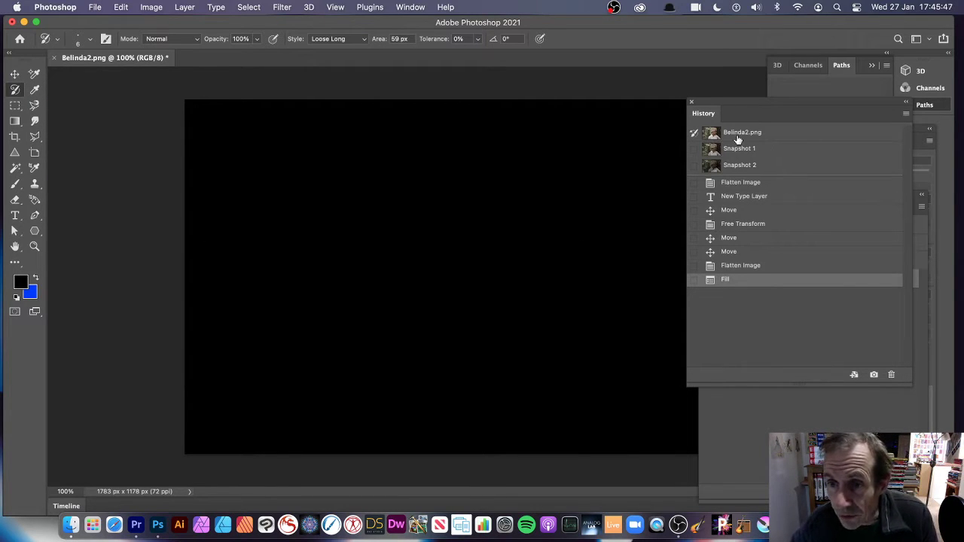
Step: Try painting over the black canvas with the Art History Brush from the original photo state, and undo the stroke
{"action": "left_click_drag", "start_coordinate": [513, 171], "coordinate": [512, 180]}
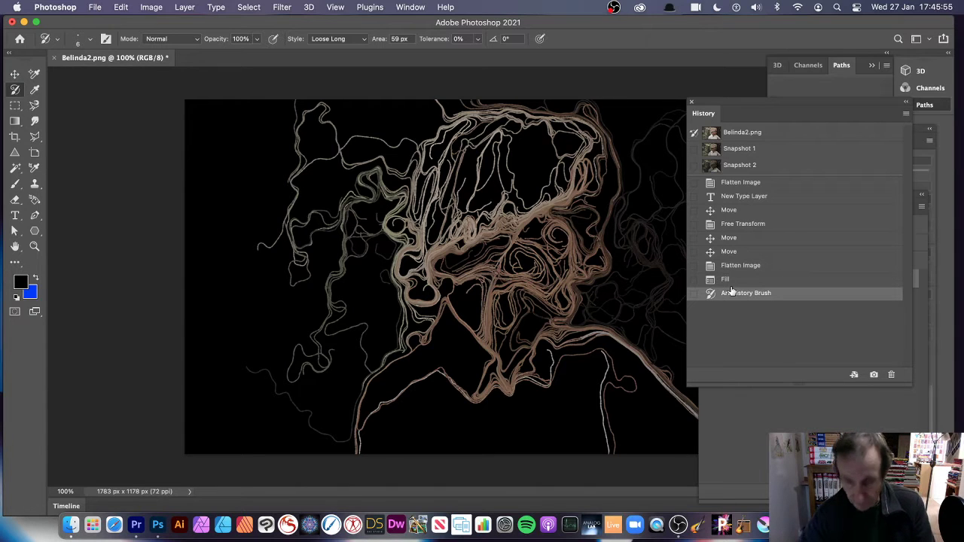
{"action": "key", "text": "super+z"}
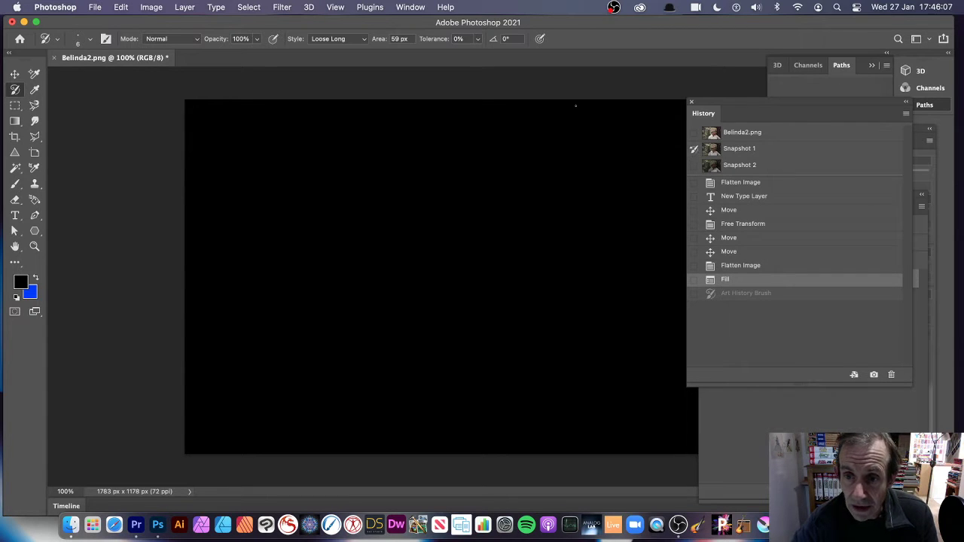
Step: Set Snapshot 1 as the history source and paint Loose Long Art History Brush strokes across the black canvas
{"action": "mouse_move", "coordinate": [281, 254]}
{"action": "left_mouse_down"}
{"action": "mouse_move", "coordinate": [288, 186]}
{"action": "mouse_move", "coordinate": [499, 295]}
{"action": "mouse_move", "coordinate": [518, 325]}
{"action": "mouse_move", "coordinate": [445, 248]}
{"action": "mouse_move", "coordinate": [441, 228]}
{"action": "mouse_move", "coordinate": [500, 270]}
{"action": "mouse_move", "coordinate": [456, 181]}
{"action": "left_mouse_up"}
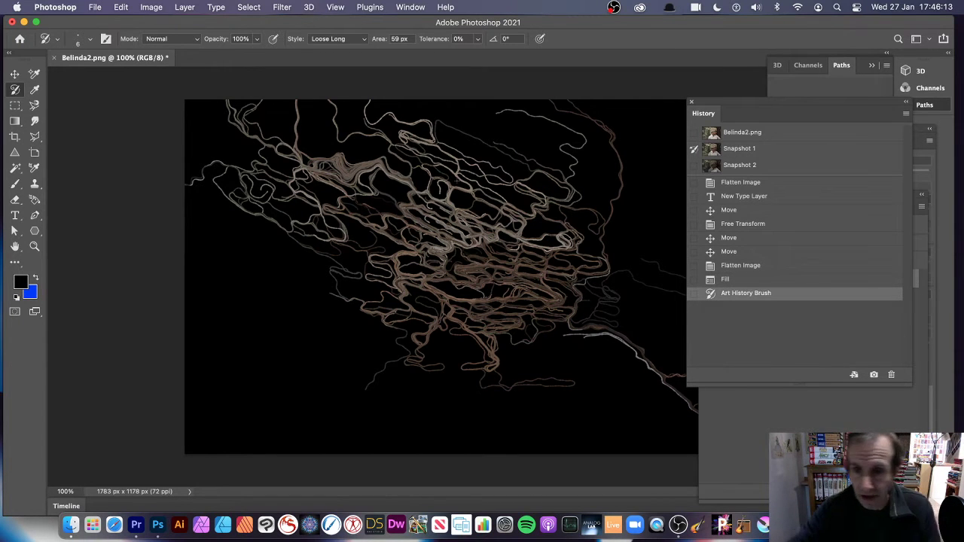
Step: Undo the last Art History Brush stroke, then set Snapshot 2 as the history source and paint Loose Long strokes across the black canvas
{"action": "key", "text": "super+z"}
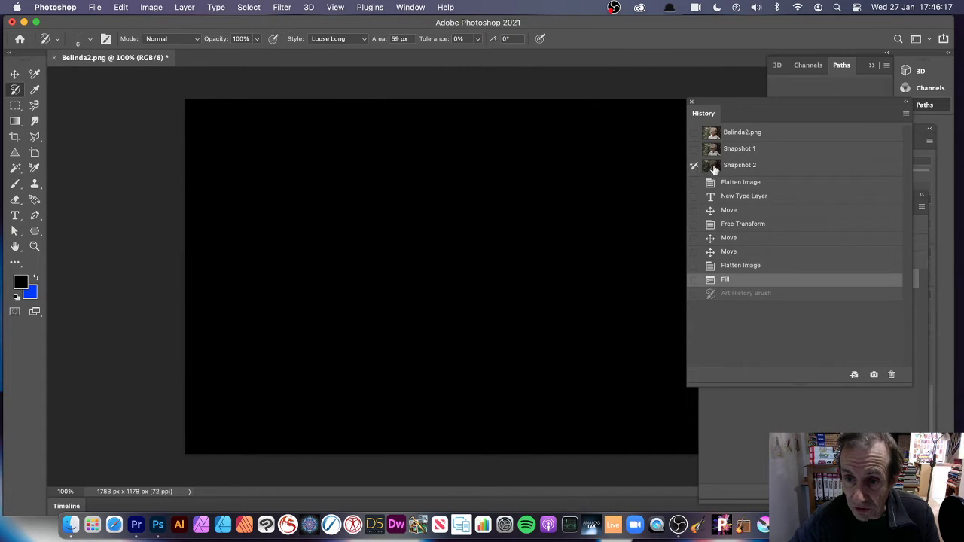
{"action": "mouse_move", "coordinate": [396, 277]}
{"action": "left_mouse_down"}
{"action": "mouse_move", "coordinate": [527, 226]}
{"action": "mouse_move", "coordinate": [467, 249]}
{"action": "mouse_move", "coordinate": [498, 286]}
{"action": "mouse_move", "coordinate": [564, 262]}
{"action": "mouse_move", "coordinate": [542, 218]}
{"action": "left_mouse_up"}
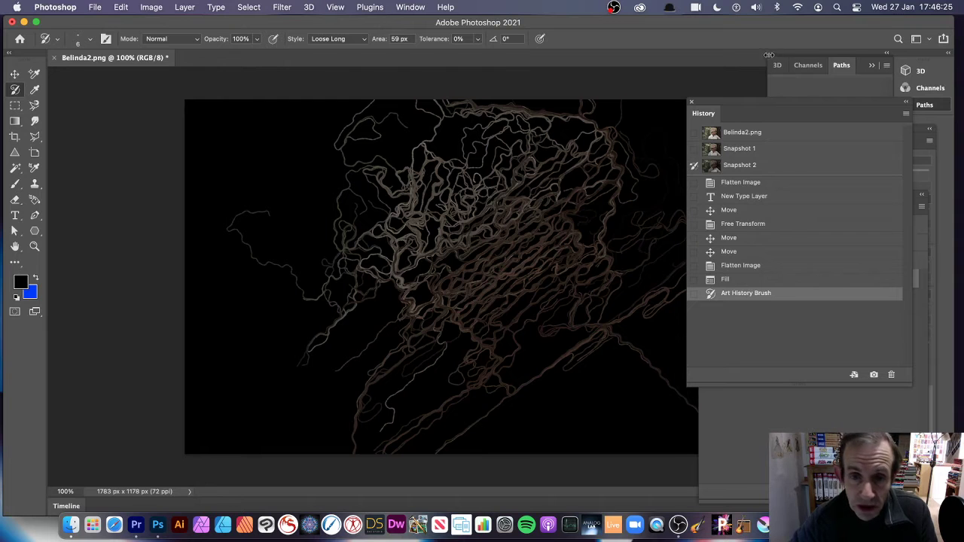
{"action": "mouse_move", "coordinate": [773, 98]}
{"action": "left_mouse_down"}
{"action": "mouse_move", "coordinate": [625, 146]}
{"action": "mouse_move", "coordinate": [762, 273]}
{"action": "left_mouse_up"}
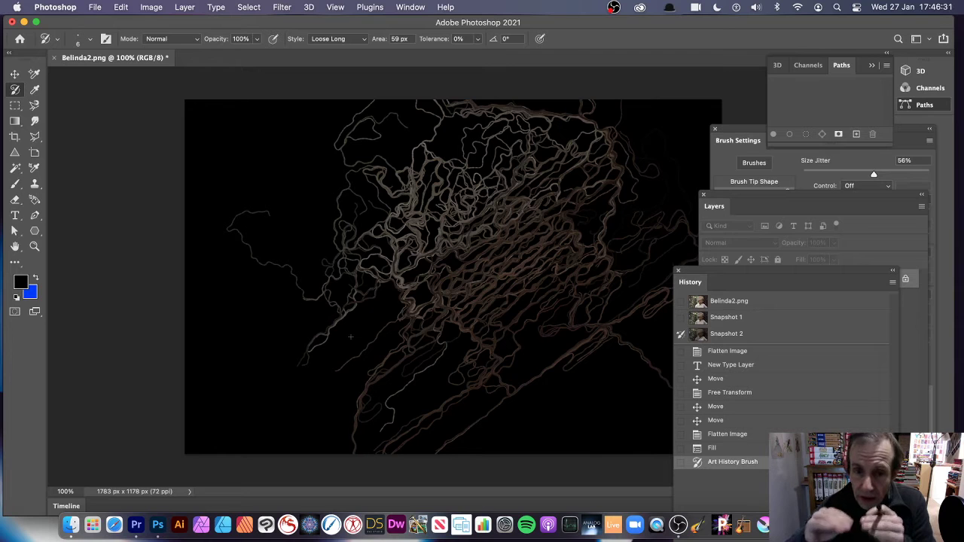
Step: Set the Art History Brush size to 19 px and paint thicker strokes over the existing line work
{"action": "left_click", "coordinate": [59, 39]}
{"action": "left_click", "coordinate": [94, 29]}
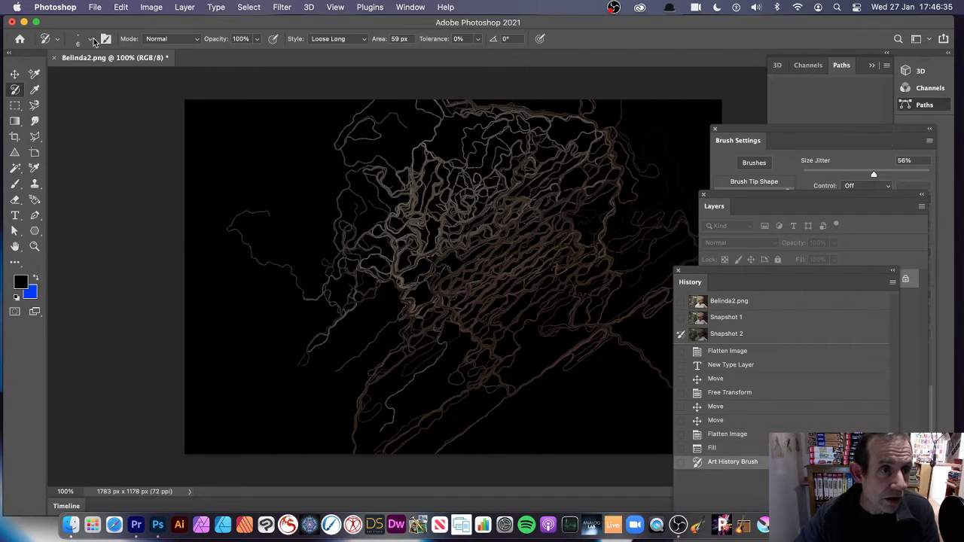
{"action": "left_click", "coordinate": [89, 41]}
{"action": "left_click_drag", "start_coordinate": [77, 78], "coordinate": [75, 79]}
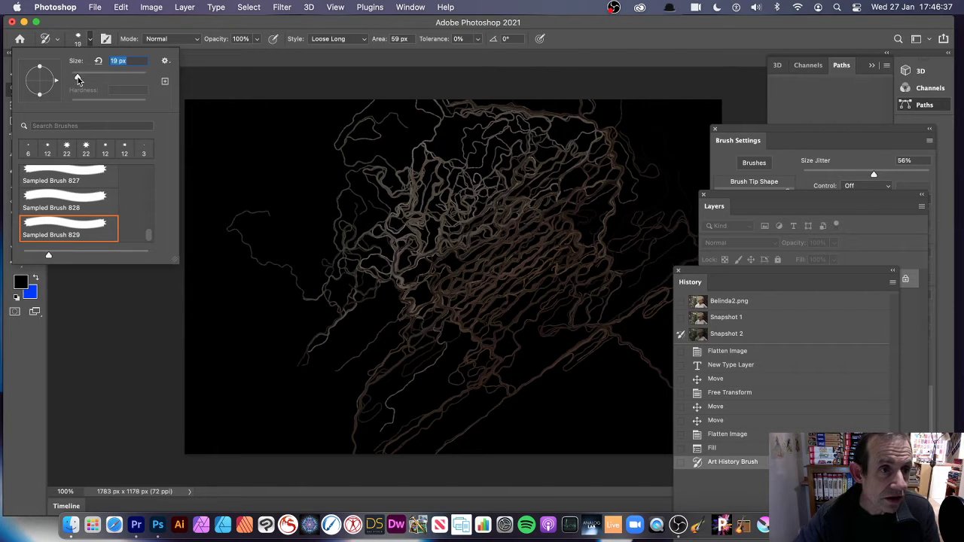
{"action": "mouse_move", "coordinate": [503, 309]}
{"action": "left_mouse_down"}
{"action": "mouse_move", "coordinate": [415, 316]}
{"action": "mouse_move", "coordinate": [316, 286]}
{"action": "mouse_move", "coordinate": [226, 226]}
{"action": "mouse_move", "coordinate": [431, 276]}
{"action": "mouse_move", "coordinate": [467, 226]}
{"action": "left_mouse_up"}
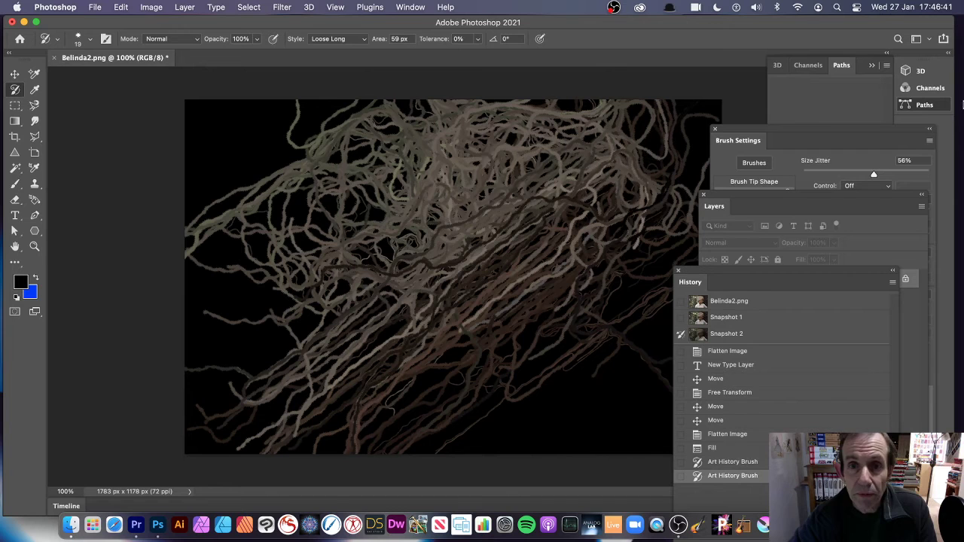
Step: In the brush settings, set Angle Jitter to 0%, reduce Size Jitter to its minimum and set the tip spacing to 1%
{"action": "left_click", "coordinate": [747, 139]}
{"action": "left_click", "coordinate": [409, 7]}
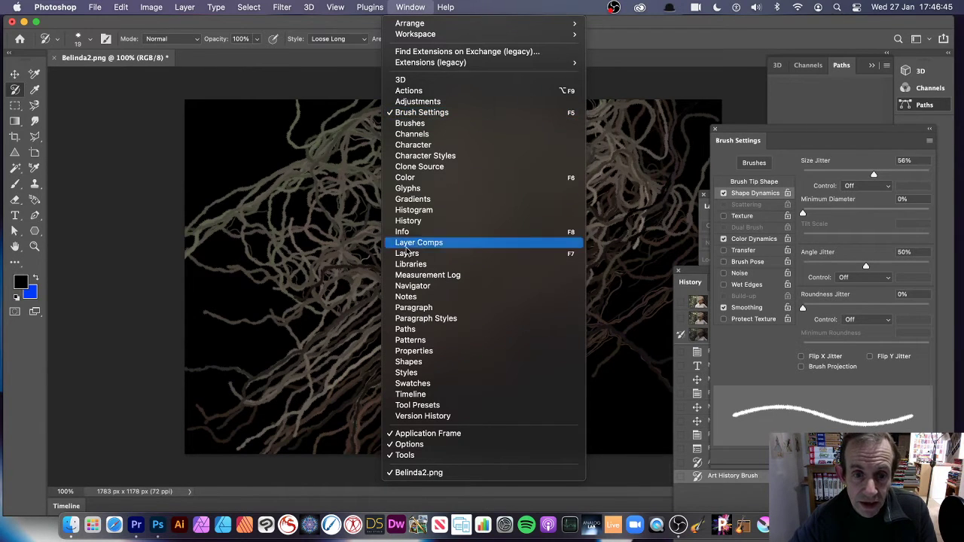
{"action": "left_click", "coordinate": [761, 135]}
{"action": "left_click_drag", "start_coordinate": [761, 134], "coordinate": [696, 105]}
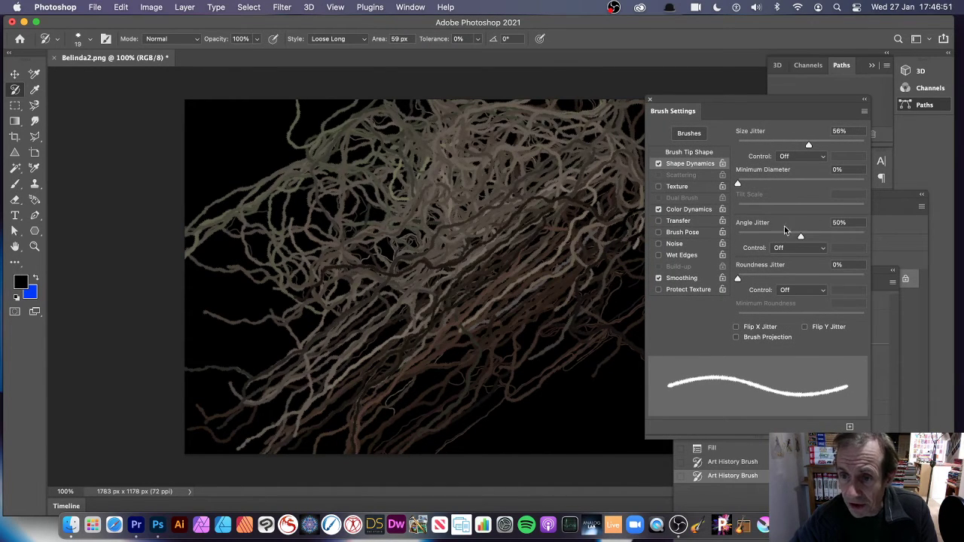
{"action": "left_click_drag", "start_coordinate": [788, 236], "coordinate": [738, 239]}
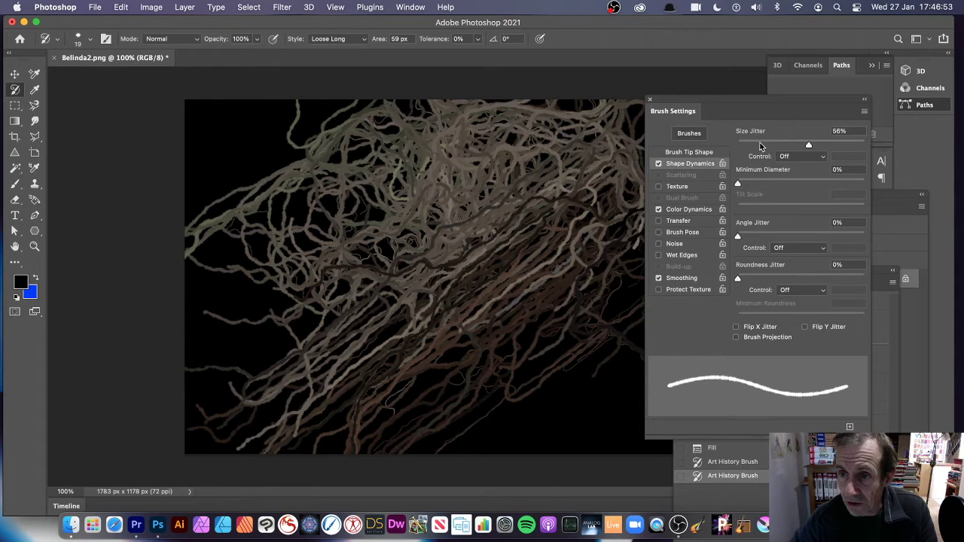
{"action": "left_click_drag", "start_coordinate": [761, 145], "coordinate": [731, 141]}
{"action": "left_click", "coordinate": [688, 153]}
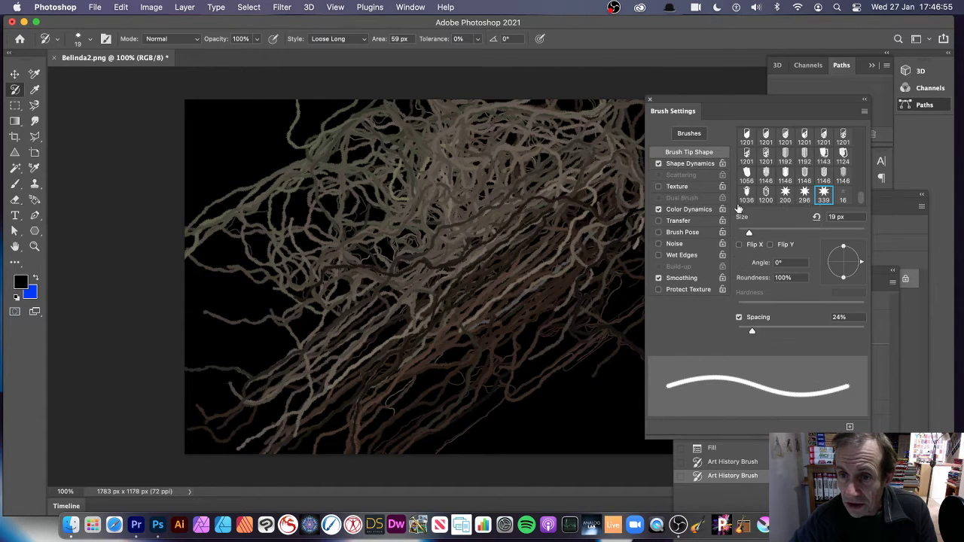
{"action": "mouse_move", "coordinate": [751, 334]}
{"action": "left_mouse_down"}
{"action": "mouse_move", "coordinate": [742, 333]}
{"action": "mouse_move", "coordinate": [839, 338]}
{"action": "mouse_move", "coordinate": [701, 321]}
{"action": "left_mouse_up"}
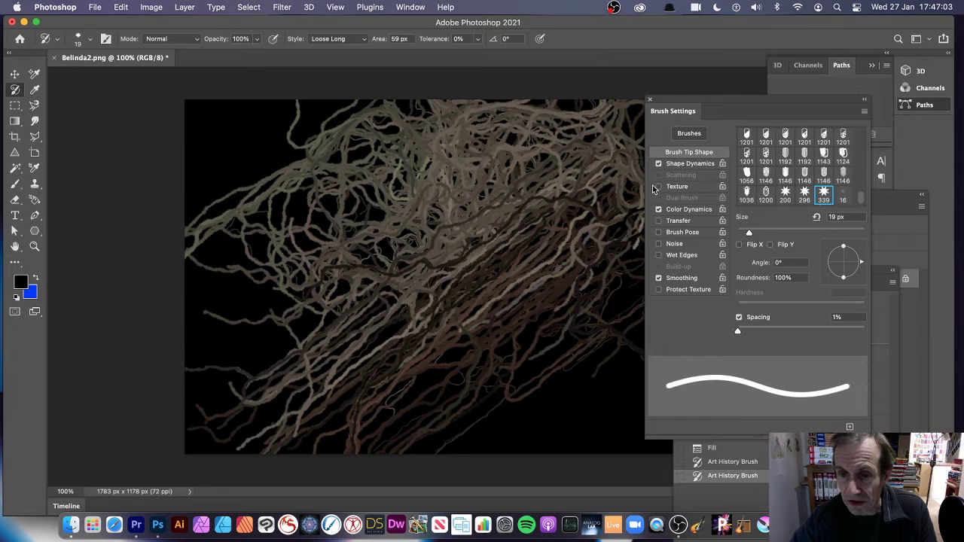
Step: Set the brush's Color Dynamics to 36% Hue Jitter, 47% Saturation Jitter and 44% Brightness Jitter
{"action": "left_click", "coordinate": [688, 209]}
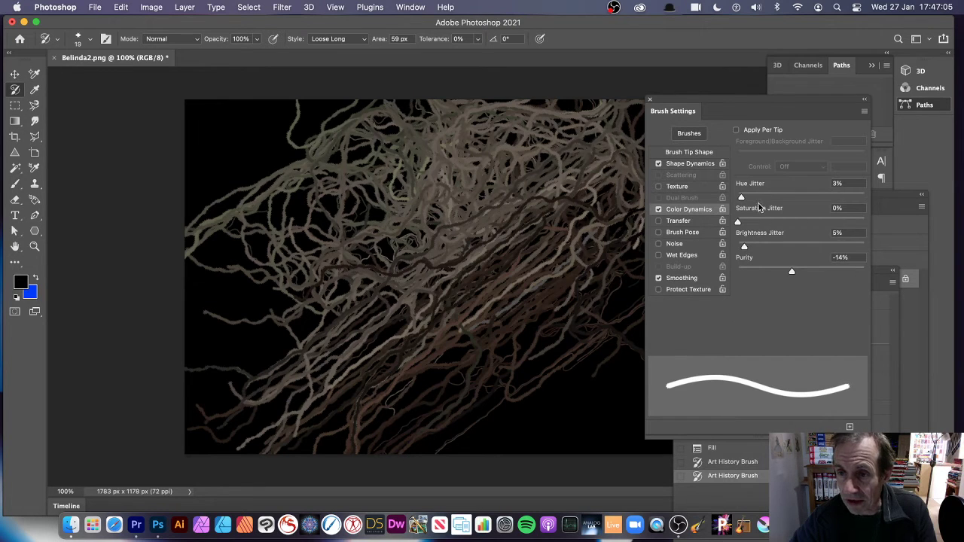
{"action": "left_click_drag", "start_coordinate": [791, 200], "coordinate": [785, 198]}
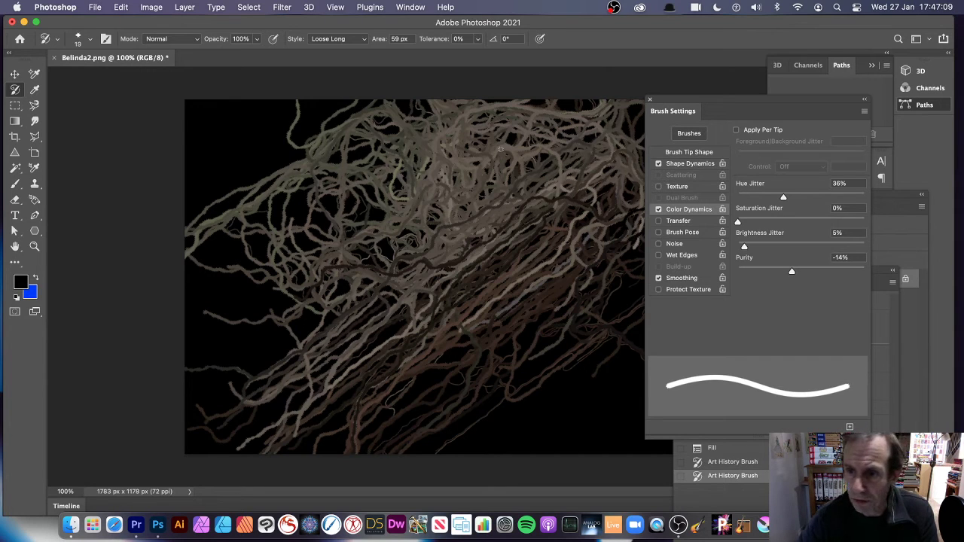
{"action": "left_click_drag", "start_coordinate": [767, 220], "coordinate": [798, 224]}
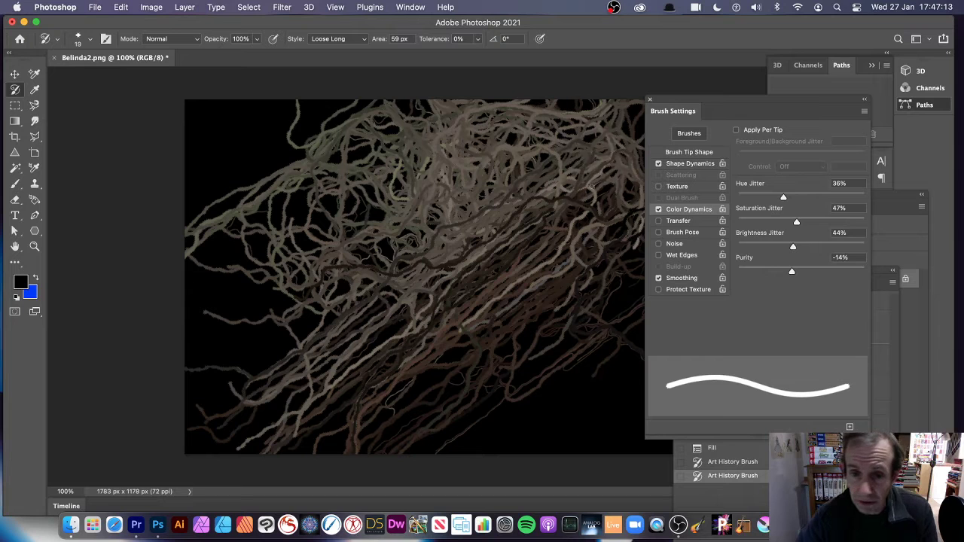
Step: Paint colour-varied Art History Brush strokes across the canvas, first with Apply Per Tip on and then with it off
{"action": "mouse_move", "coordinate": [406, 260]}
{"action": "left_mouse_down"}
{"action": "mouse_move", "coordinate": [452, 226]}
{"action": "mouse_move", "coordinate": [527, 249]}
{"action": "mouse_move", "coordinate": [490, 324]}
{"action": "mouse_move", "coordinate": [585, 219]}
{"action": "mouse_move", "coordinate": [339, 302]}
{"action": "mouse_move", "coordinate": [324, 339]}
{"action": "mouse_move", "coordinate": [369, 214]}
{"action": "mouse_move", "coordinate": [452, 293]}
{"action": "left_mouse_up"}
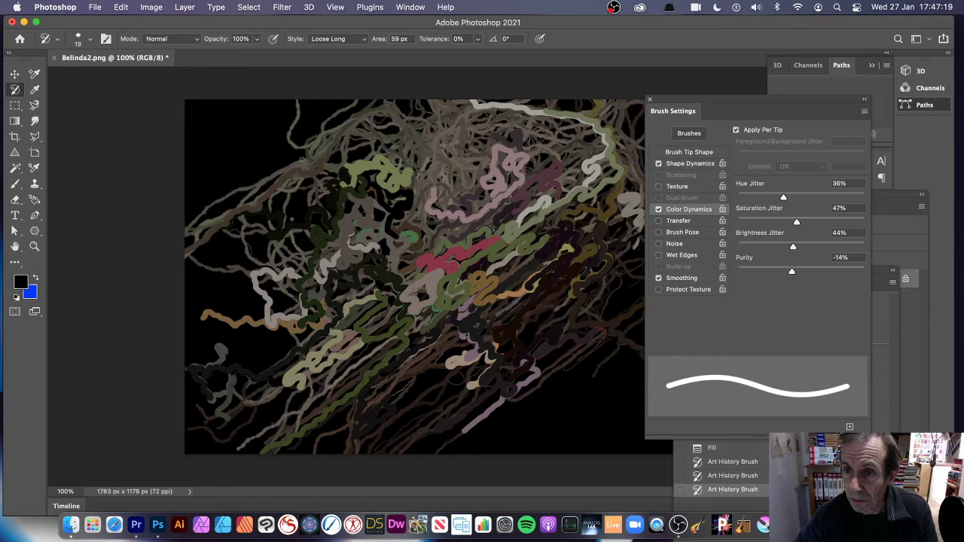
{"action": "mouse_move", "coordinate": [302, 159]}
{"action": "left_mouse_down"}
{"action": "mouse_move", "coordinate": [331, 227]}
{"action": "mouse_move", "coordinate": [603, 150]}
{"action": "mouse_move", "coordinate": [452, 332]}
{"action": "mouse_move", "coordinate": [625, 339]}
{"action": "left_mouse_up"}
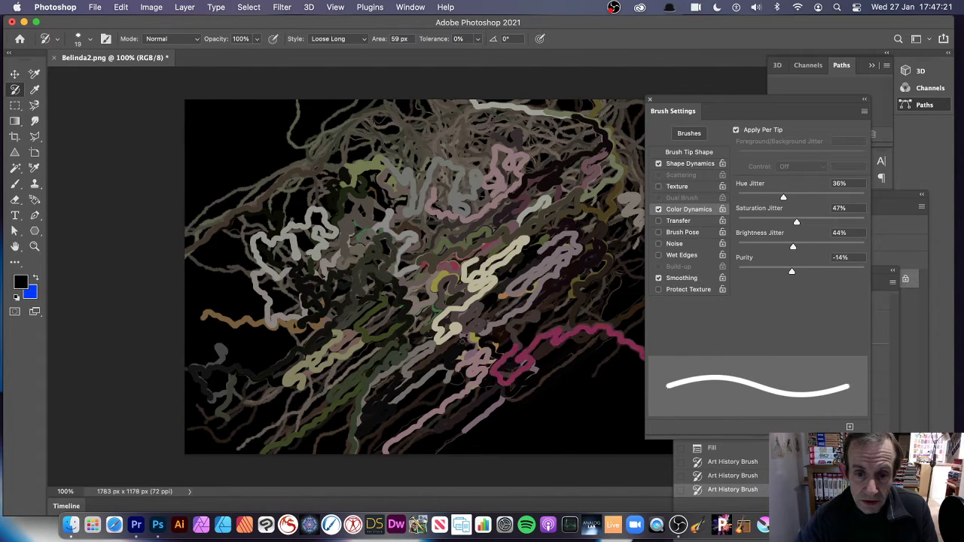
{"action": "left_click_drag", "start_coordinate": [474, 339], "coordinate": [609, 216]}
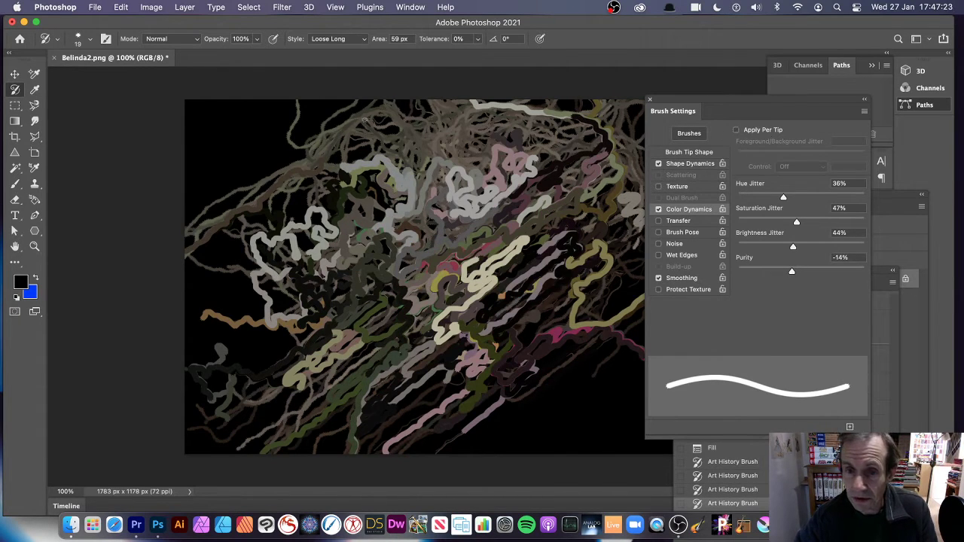
{"action": "mouse_move", "coordinate": [364, 121]}
{"action": "left_mouse_down"}
{"action": "mouse_move", "coordinate": [339, 218]}
{"action": "mouse_move", "coordinate": [249, 150]}
{"action": "mouse_move", "coordinate": [279, 301]}
{"action": "mouse_move", "coordinate": [602, 422]}
{"action": "mouse_move", "coordinate": [527, 355]}
{"action": "mouse_move", "coordinate": [558, 241]}
{"action": "left_mouse_up"}
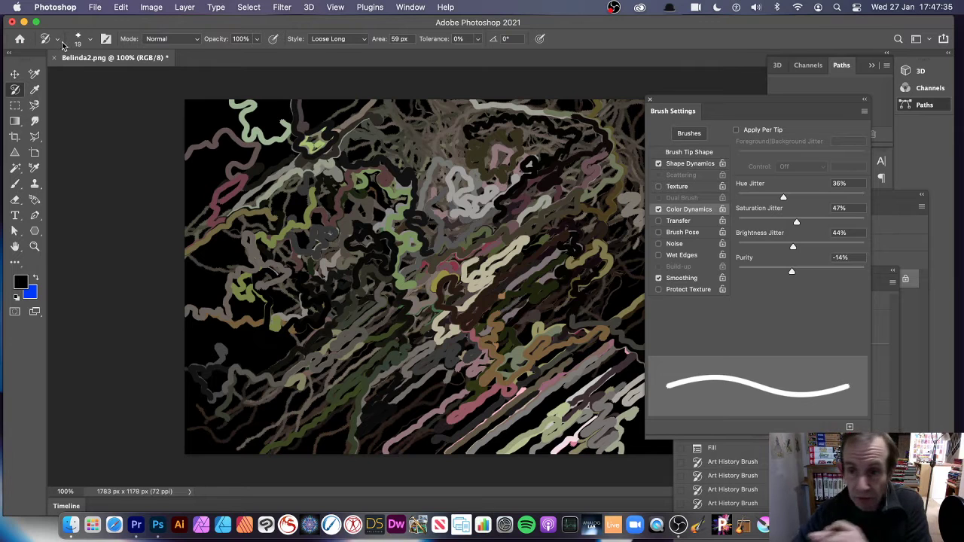
Step: Reset the Hue, Saturation and Brightness Jitter to 0% and set the brush size to 9 px
{"action": "left_click_drag", "start_coordinate": [771, 199], "coordinate": [732, 197]}
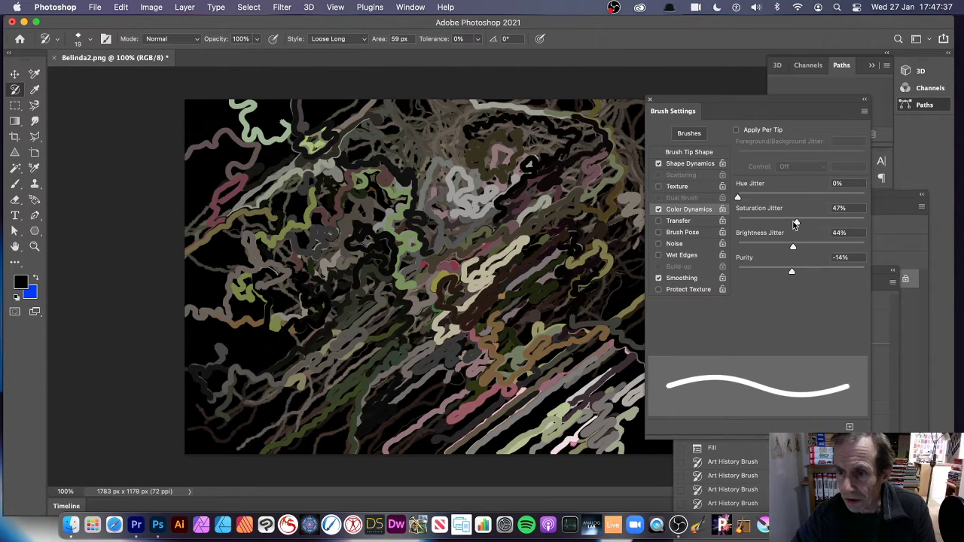
{"action": "left_click_drag", "start_coordinate": [798, 248], "coordinate": [720, 243]}
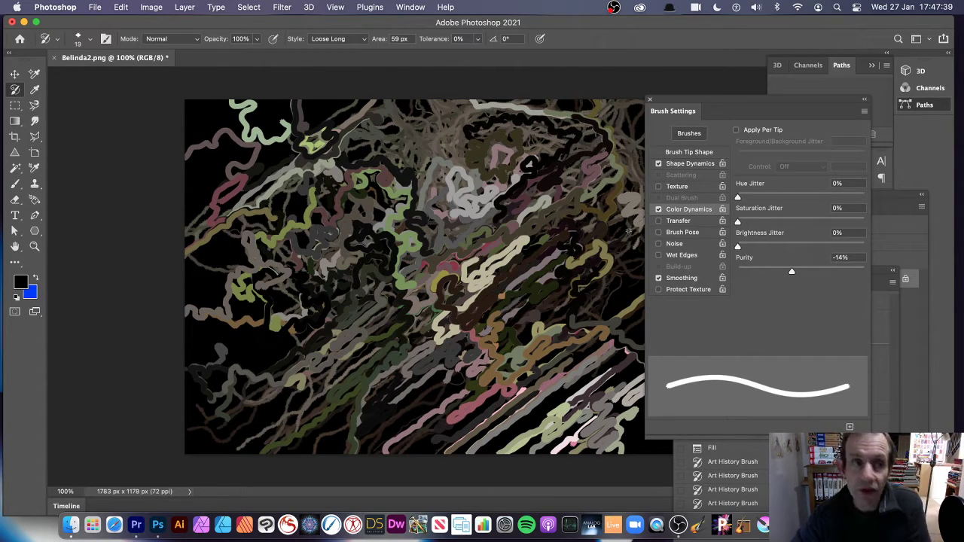
{"action": "left_click", "coordinate": [89, 41]}
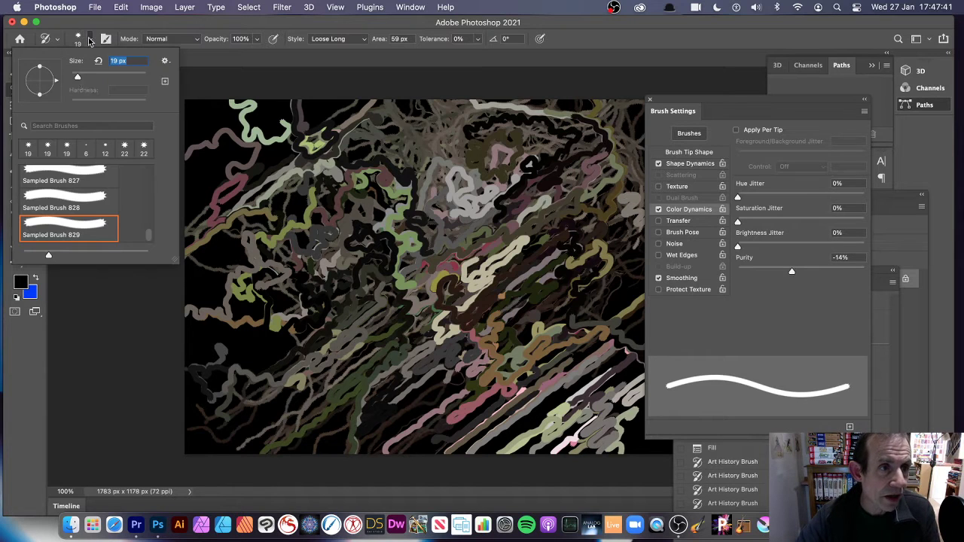
{"action": "left_click_drag", "start_coordinate": [75, 79], "coordinate": [71, 80]}
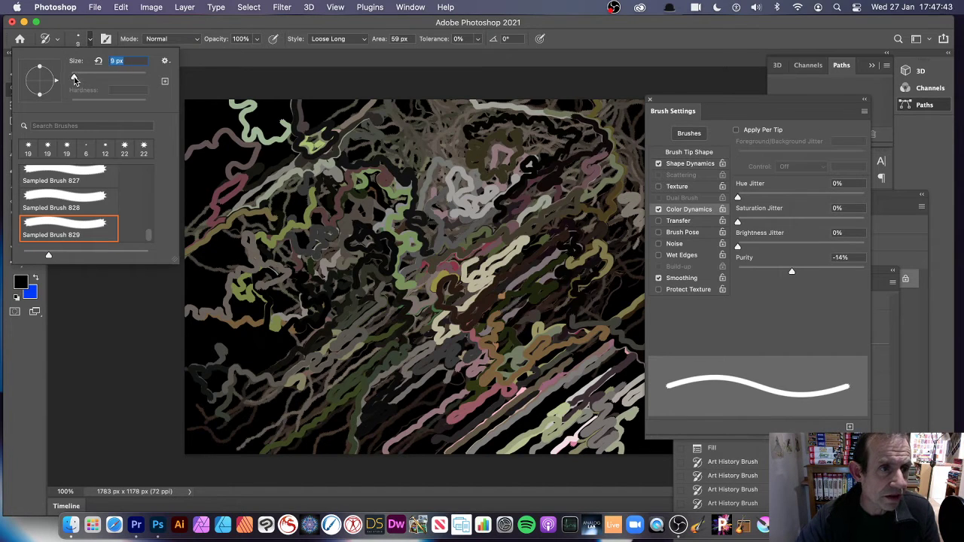
{"action": "left_click", "coordinate": [178, 27]}
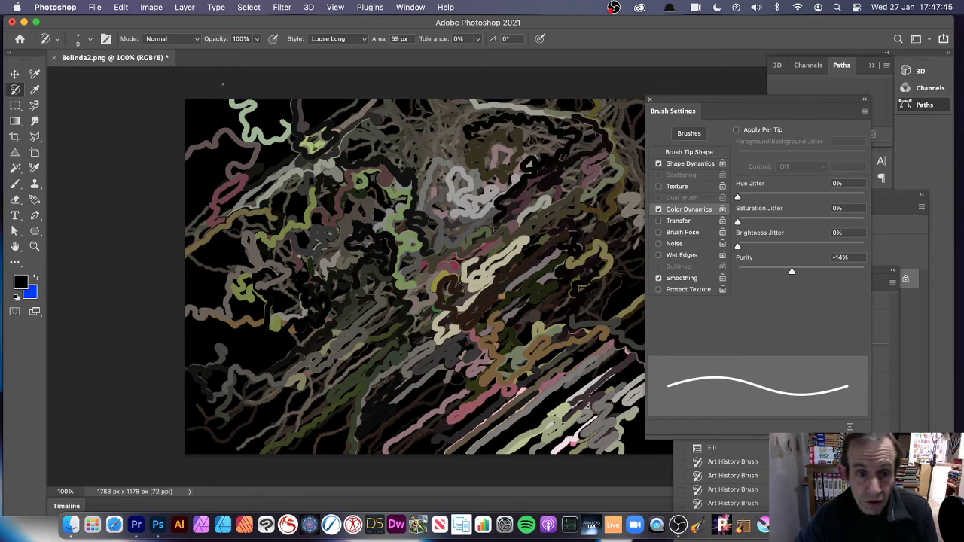
Step: Apply a Gaussian Blur with a radius of 37.4 pixels to the painted image
{"action": "left_click", "coordinate": [285, 8]}
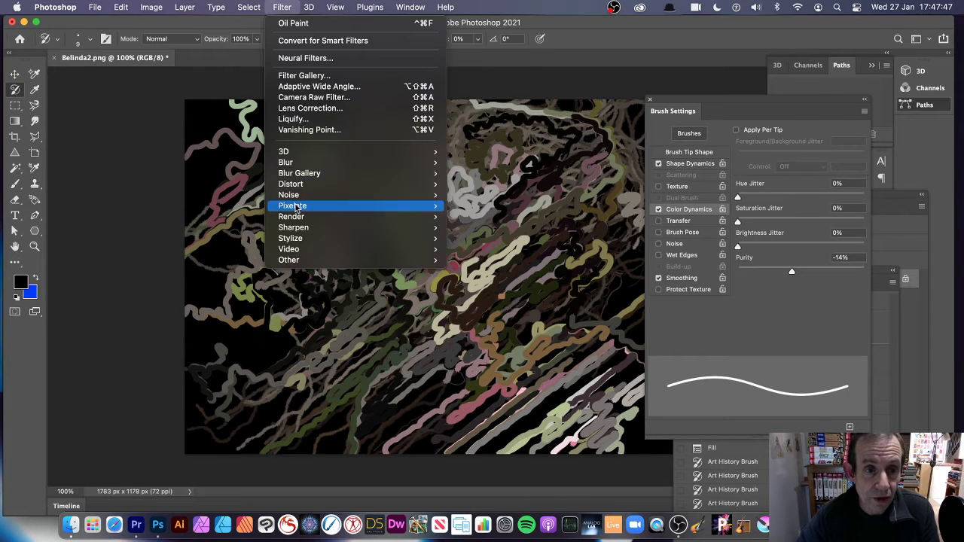
{"action": "mouse_move", "coordinate": [312, 165]}
{"action": "left_click", "coordinate": [513, 208]}
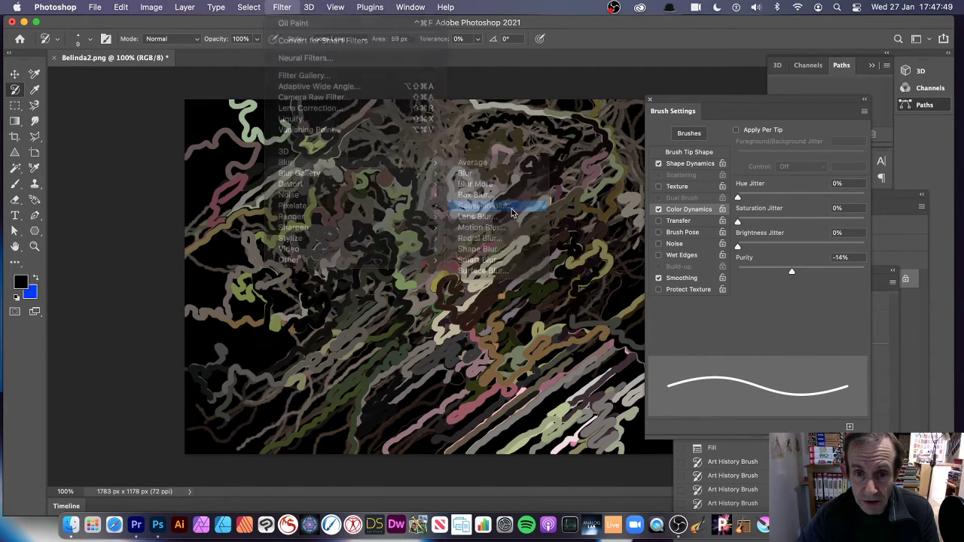
{"action": "left_click_drag", "start_coordinate": [568, 286], "coordinate": [581, 284]}
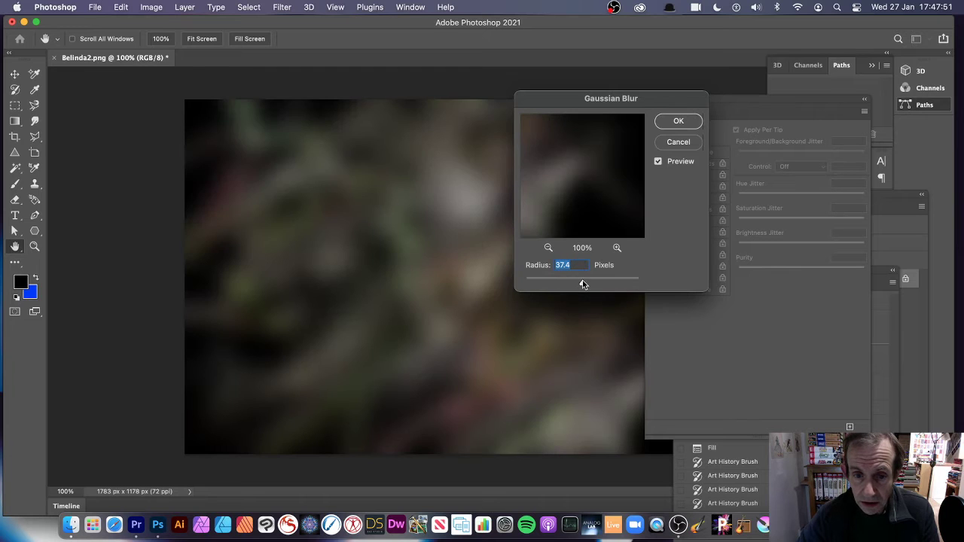
{"action": "left_click", "coordinate": [676, 122]}
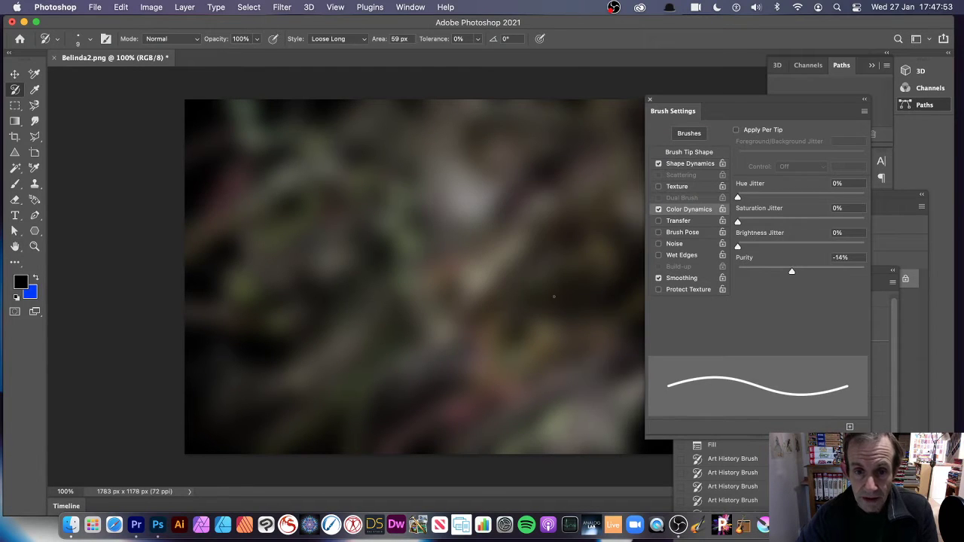
Step: Paint thin Art History Brush strokes over the blurred image to rebuild the figure and parts of the background
{"action": "mouse_move", "coordinate": [554, 296]}
{"action": "left_mouse_down"}
{"action": "mouse_move", "coordinate": [528, 249]}
{"action": "mouse_move", "coordinate": [490, 226]}
{"action": "mouse_move", "coordinate": [421, 137]}
{"action": "mouse_move", "coordinate": [433, 227]}
{"action": "mouse_move", "coordinate": [512, 249]}
{"action": "mouse_move", "coordinate": [504, 346]}
{"action": "mouse_move", "coordinate": [561, 283]}
{"action": "mouse_move", "coordinate": [490, 354]}
{"action": "mouse_move", "coordinate": [437, 302]}
{"action": "mouse_move", "coordinate": [422, 392]}
{"action": "mouse_move", "coordinate": [587, 406]}
{"action": "mouse_move", "coordinate": [626, 392]}
{"action": "mouse_move", "coordinate": [580, 429]}
{"action": "mouse_move", "coordinate": [406, 407]}
{"action": "mouse_move", "coordinate": [384, 377]}
{"action": "mouse_move", "coordinate": [452, 248]}
{"action": "mouse_move", "coordinate": [407, 129]}
{"action": "mouse_move", "coordinate": [490, 196]}
{"action": "mouse_move", "coordinate": [406, 249]}
{"action": "left_mouse_up"}
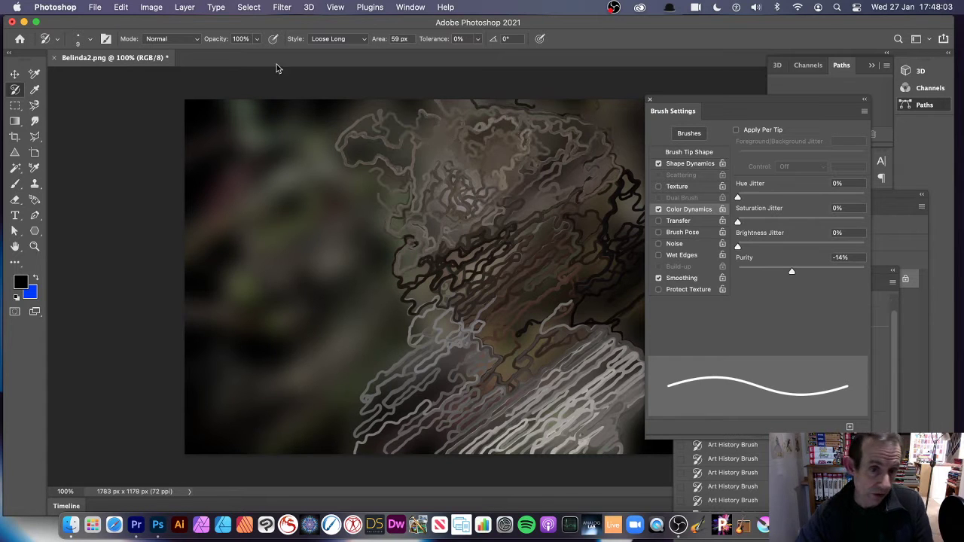
{"action": "mouse_move", "coordinate": [374, 352]}
{"action": "left_mouse_down"}
{"action": "mouse_move", "coordinate": [489, 143]}
{"action": "mouse_move", "coordinate": [503, 180]}
{"action": "mouse_move", "coordinate": [574, 184]}
{"action": "mouse_move", "coordinate": [546, 184]}
{"action": "mouse_move", "coordinate": [467, 219]}
{"action": "left_mouse_up"}
{"action": "mouse_move", "coordinate": [302, 179]}
{"action": "left_mouse_down"}
{"action": "mouse_move", "coordinate": [344, 471]}
{"action": "mouse_move", "coordinate": [243, 260]}
{"action": "mouse_move", "coordinate": [210, 361]}
{"action": "mouse_move", "coordinate": [339, 303]}
{"action": "left_mouse_up"}
{"action": "mouse_move", "coordinate": [622, 223]}
{"action": "left_mouse_down"}
{"action": "mouse_move", "coordinate": [527, 219]}
{"action": "mouse_move", "coordinate": [588, 226]}
{"action": "mouse_move", "coordinate": [422, 317]}
{"action": "mouse_move", "coordinate": [504, 208]}
{"action": "mouse_move", "coordinate": [587, 181]}
{"action": "mouse_move", "coordinate": [542, 316]}
{"action": "mouse_move", "coordinate": [482, 422]}
{"action": "mouse_move", "coordinate": [603, 392]}
{"action": "mouse_move", "coordinate": [618, 429]}
{"action": "mouse_move", "coordinate": [557, 361]}
{"action": "mouse_move", "coordinate": [512, 188]}
{"action": "mouse_move", "coordinate": [474, 302]}
{"action": "left_mouse_up"}
{"action": "mouse_move", "coordinate": [476, 207]}
{"action": "left_mouse_down"}
{"action": "mouse_move", "coordinate": [543, 181]}
{"action": "mouse_move", "coordinate": [501, 219]}
{"action": "mouse_move", "coordinate": [483, 203]}
{"action": "left_mouse_up"}
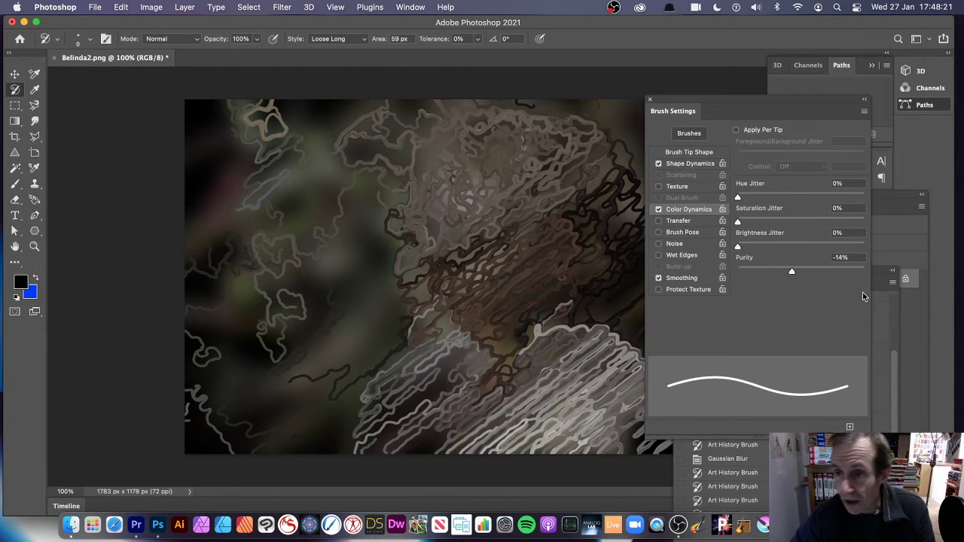
Step: Add a new layer above the background and paint Art History Brush strokes over the figure on it
{"action": "mouse_move", "coordinate": [753, 103]}
{"action": "left_mouse_down"}
{"action": "mouse_move", "coordinate": [821, 324]}
{"action": "mouse_move", "coordinate": [865, 289]}
{"action": "left_mouse_up"}
{"action": "left_click", "coordinate": [716, 209]}
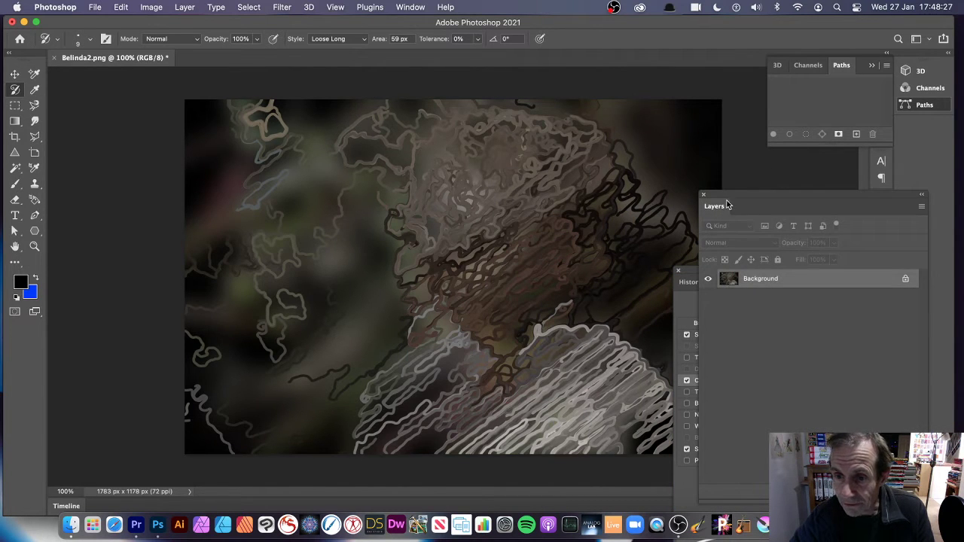
{"action": "left_click_drag", "start_coordinate": [727, 204], "coordinate": [677, 147]}
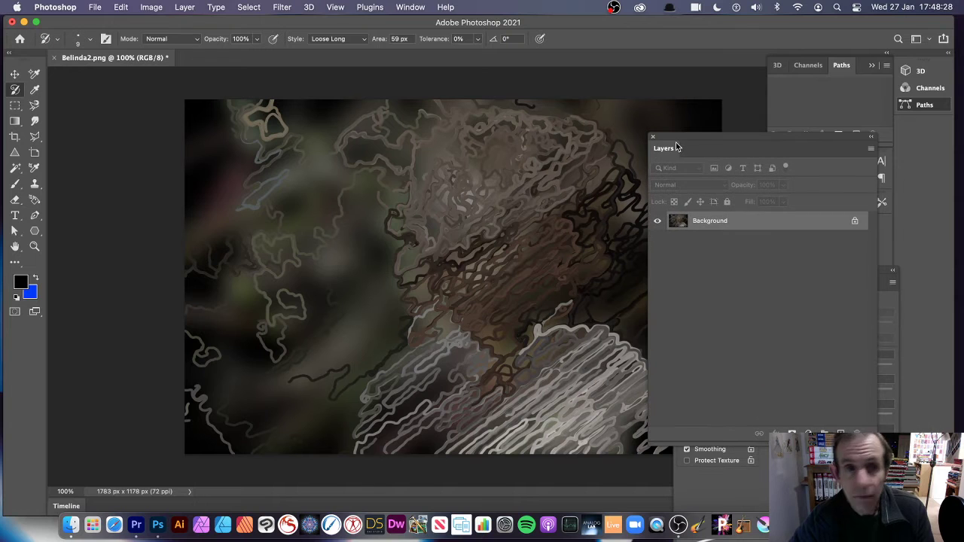
{"action": "left_click", "coordinate": [184, 9]}
{"action": "mouse_move", "coordinate": [188, 24]}
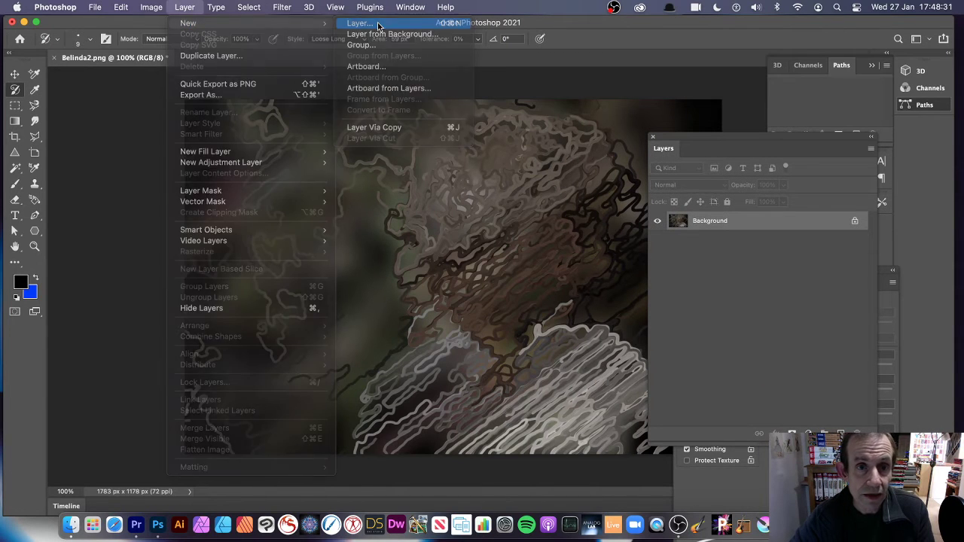
{"action": "left_click", "coordinate": [378, 25]}
{"action": "left_click", "coordinate": [679, 142]}
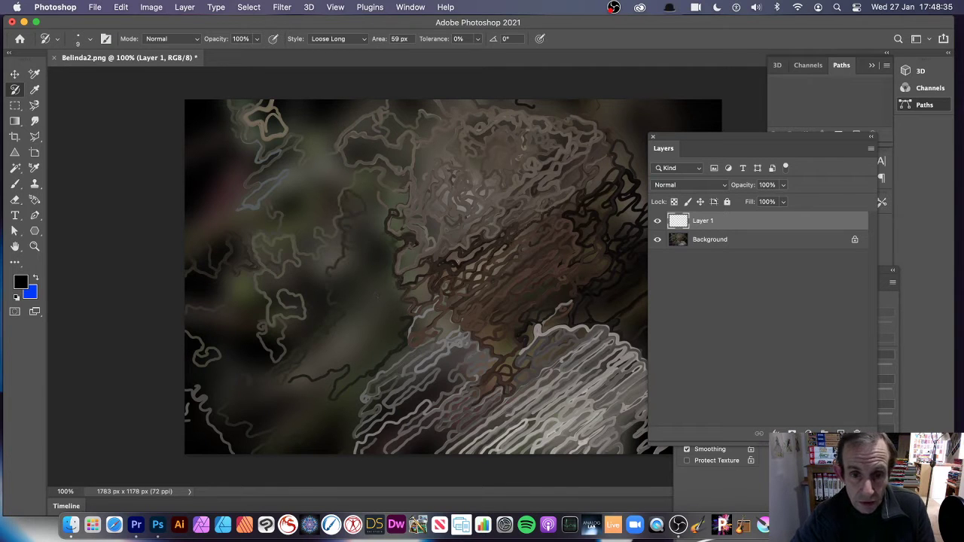
{"action": "mouse_move", "coordinate": [536, 317]}
{"action": "left_mouse_down"}
{"action": "mouse_move", "coordinate": [531, 288]}
{"action": "mouse_move", "coordinate": [501, 256]}
{"action": "mouse_move", "coordinate": [513, 196]}
{"action": "mouse_move", "coordinate": [490, 215]}
{"action": "mouse_move", "coordinate": [482, 309]}
{"action": "mouse_move", "coordinate": [564, 309]}
{"action": "left_mouse_up"}
Step: Apply a Bevel & Emboss layer style to the strokes on Layer 1 and flatten the image
{"action": "left_click", "coordinate": [190, 9]}
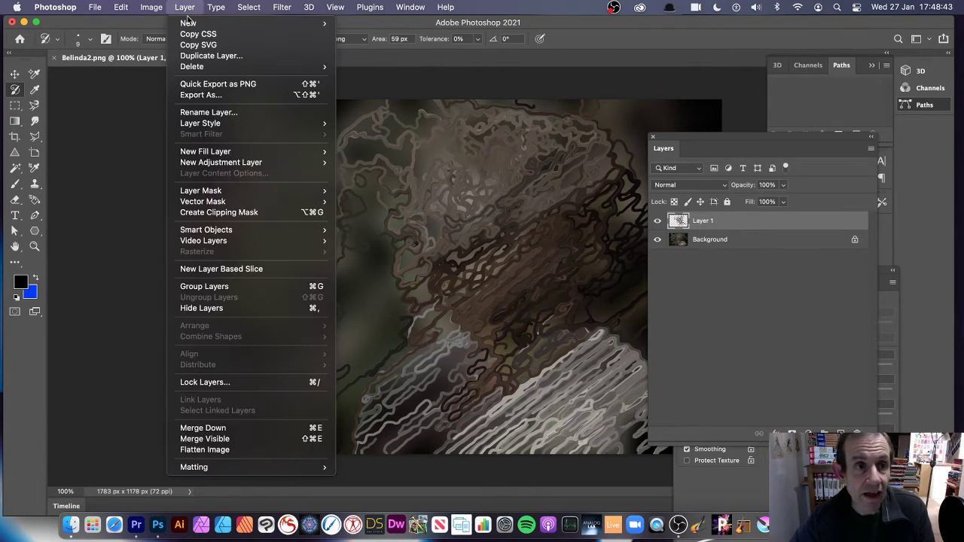
{"action": "mouse_move", "coordinate": [233, 122]}
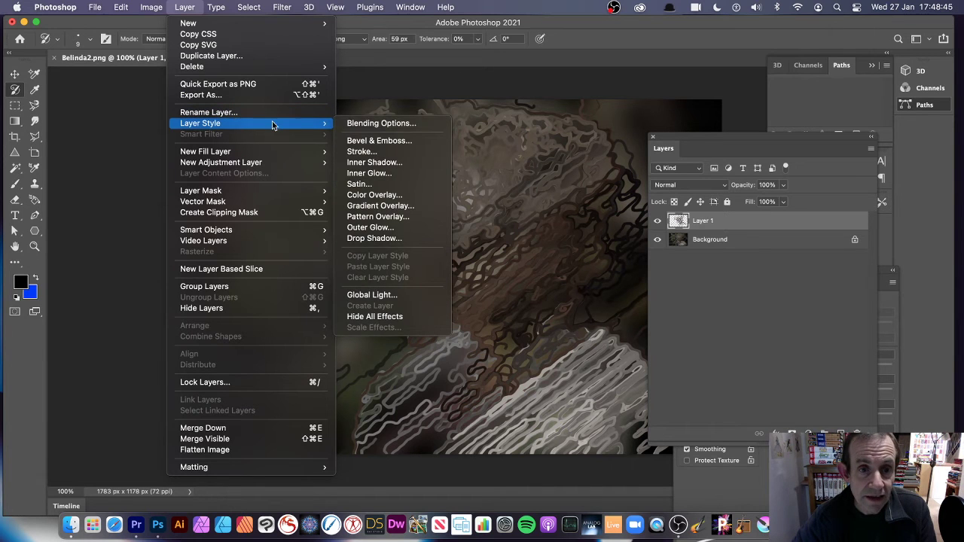
{"action": "left_click", "coordinate": [388, 140]}
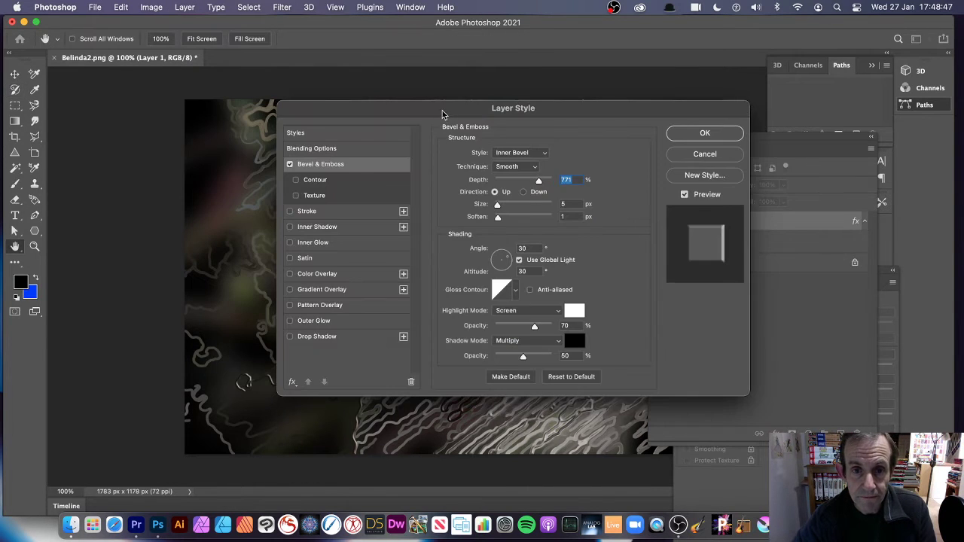
{"action": "left_click_drag", "start_coordinate": [443, 113], "coordinate": [739, 109]}
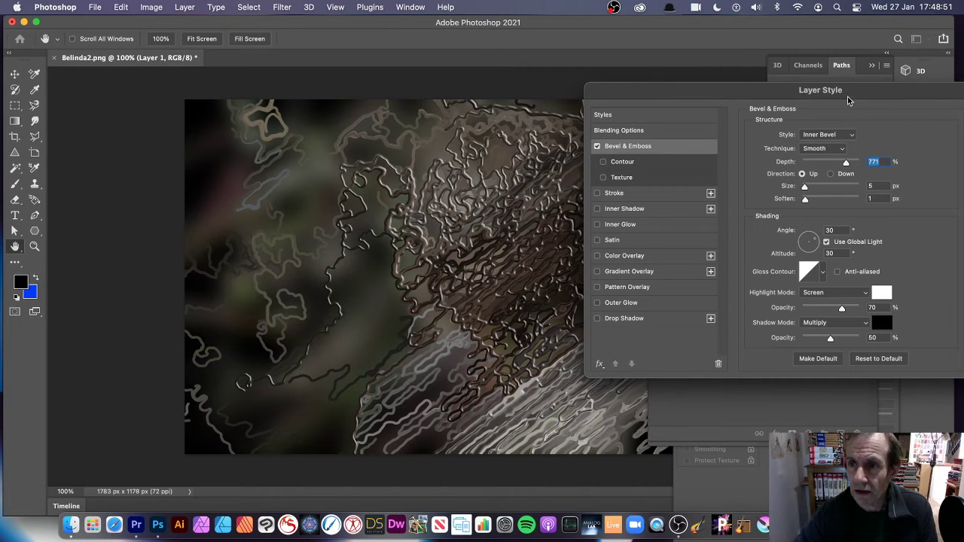
{"action": "left_click_drag", "start_coordinate": [849, 100], "coordinate": [573, 82]}
{"action": "left_click", "coordinate": [740, 103]}
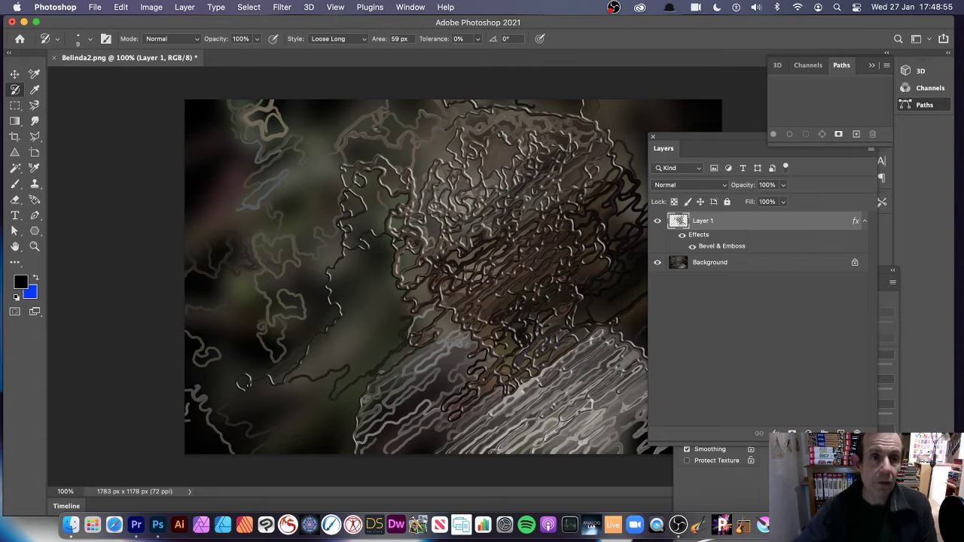
{"action": "left_click", "coordinate": [184, 7]}
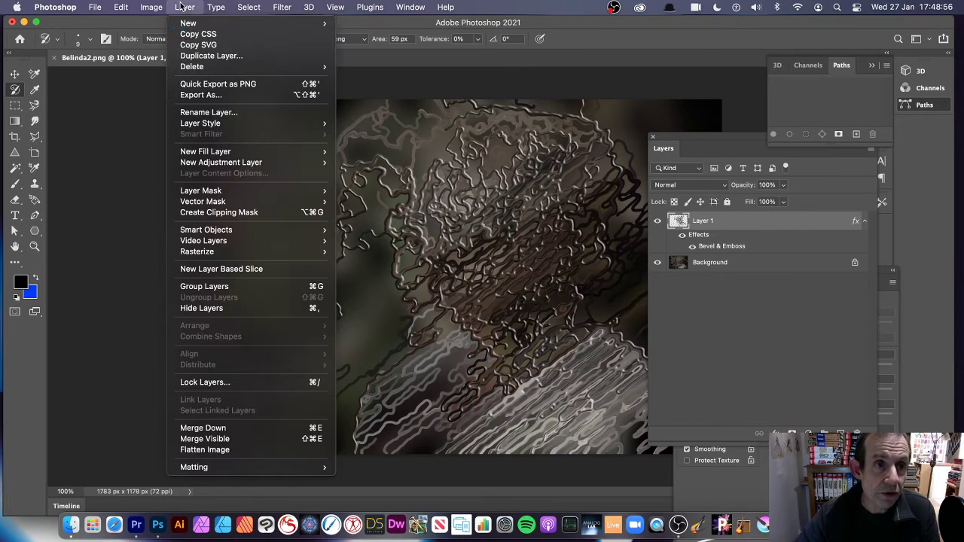
{"action": "left_click", "coordinate": [215, 451]}
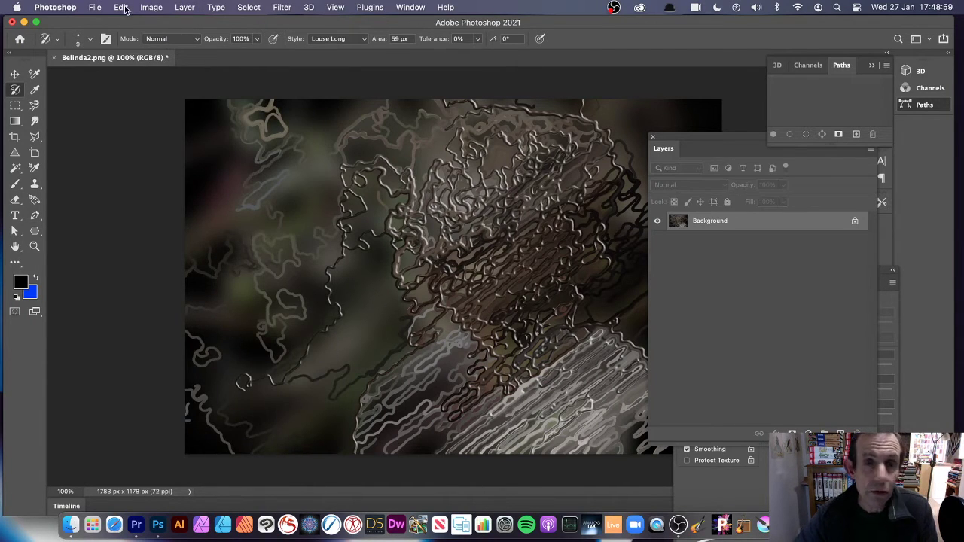
Step: Set the original Belinda2.png snapshot as the source for the history brush
{"action": "left_click_drag", "start_coordinate": [683, 136], "coordinate": [551, 259]}
{"action": "mouse_move", "coordinate": [771, 269]}
{"action": "left_mouse_down"}
{"action": "mouse_move", "coordinate": [735, 220]}
{"action": "mouse_move", "coordinate": [698, 116]}
{"action": "mouse_move", "coordinate": [727, 131]}
{"action": "left_mouse_up"}
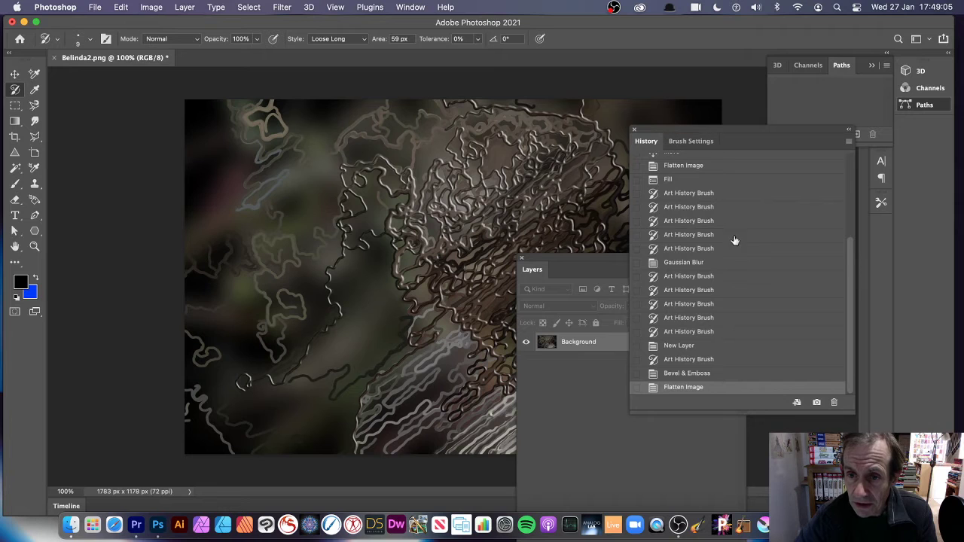
{"action": "left_click_drag", "start_coordinate": [853, 253], "coordinate": [859, 139]}
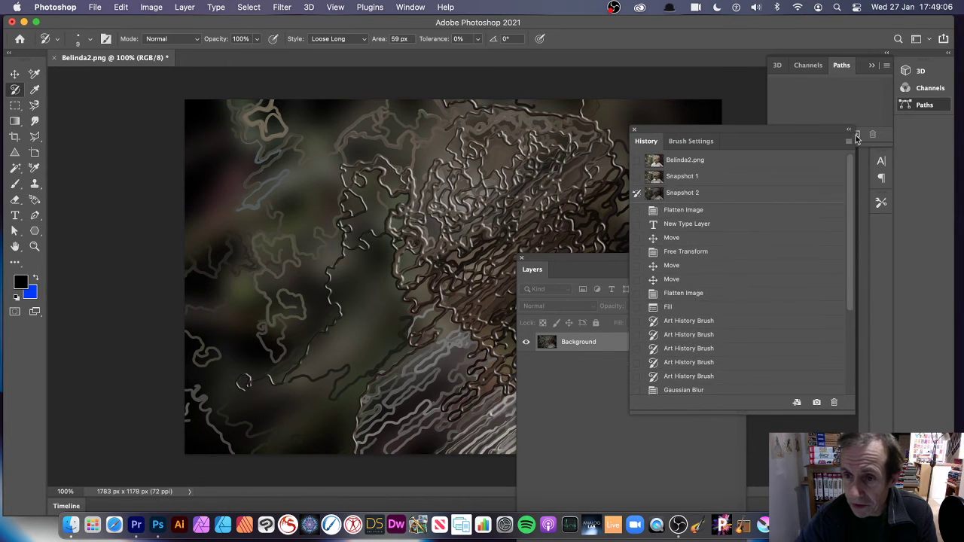
{"action": "left_click", "coordinate": [638, 161]}
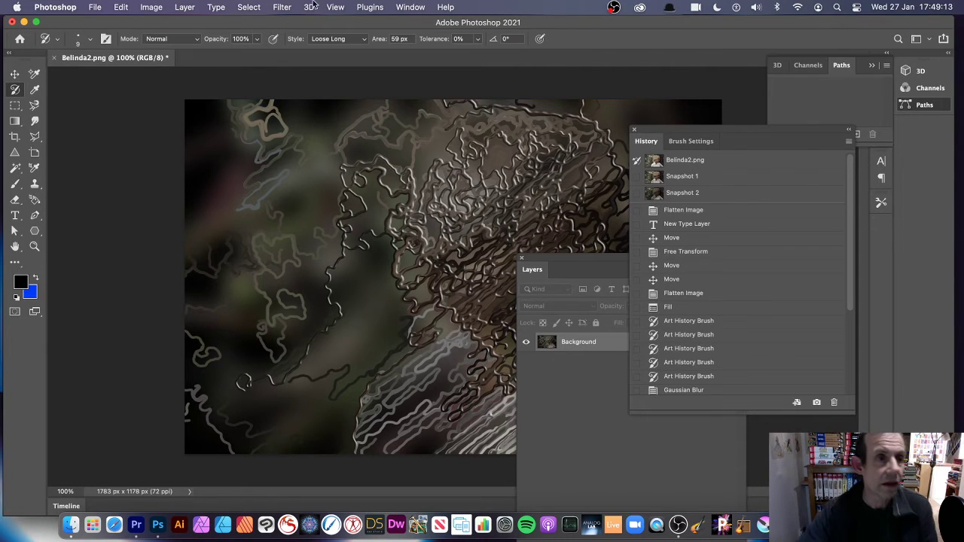
Step: Fill the whole image with History contents in Normal mode at 100% opacity
{"action": "left_click", "coordinate": [122, 7]}
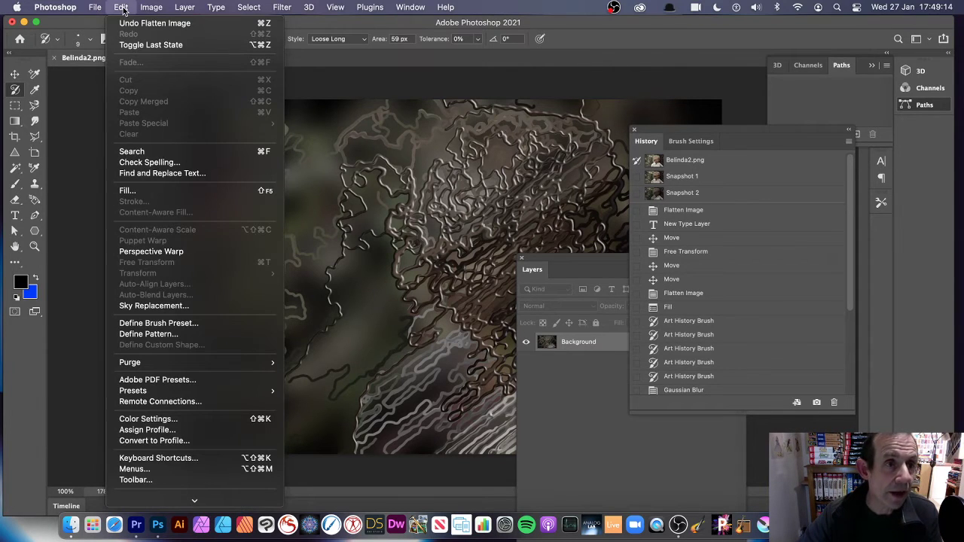
{"action": "left_click", "coordinate": [151, 190]}
{"action": "left_click", "coordinate": [303, 152]}
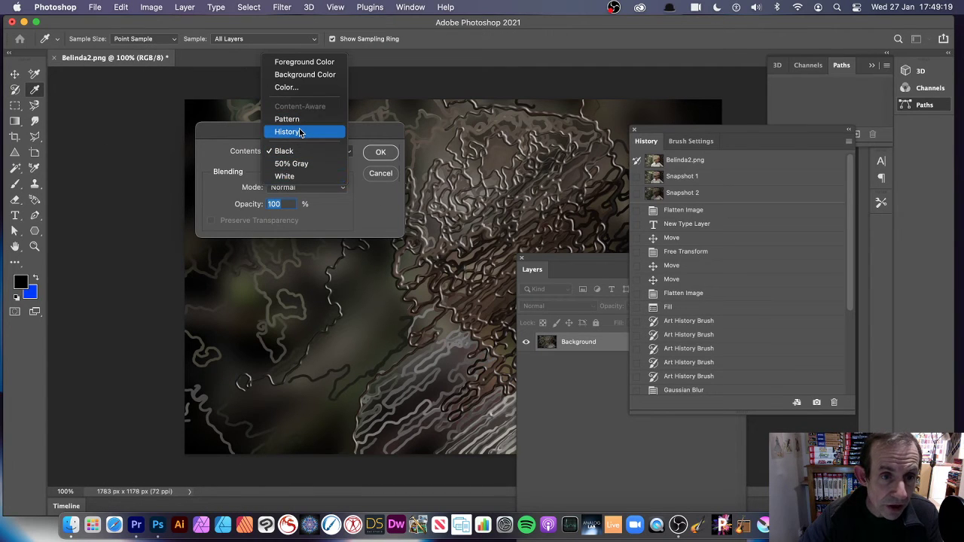
{"action": "left_click", "coordinate": [300, 132]}
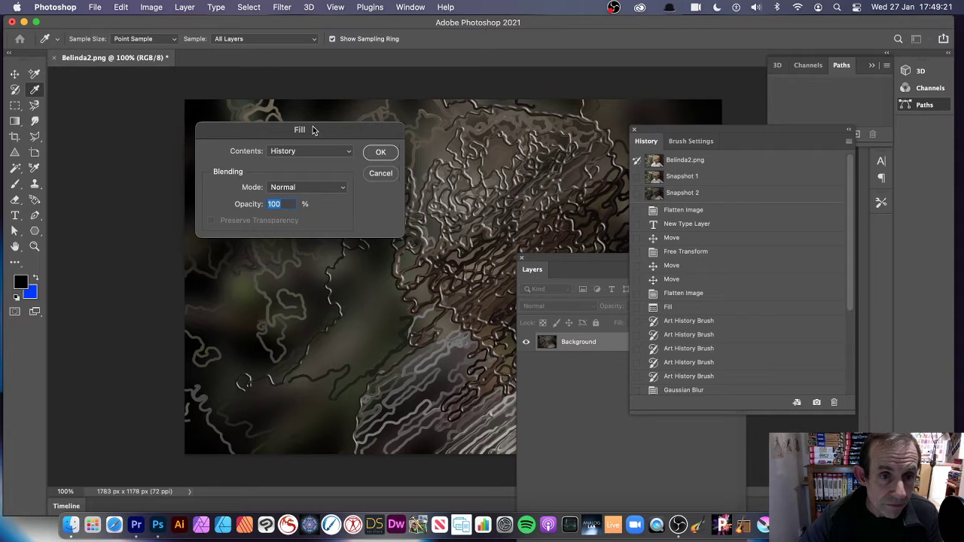
{"action": "left_click_drag", "start_coordinate": [299, 128], "coordinate": [420, 128]}
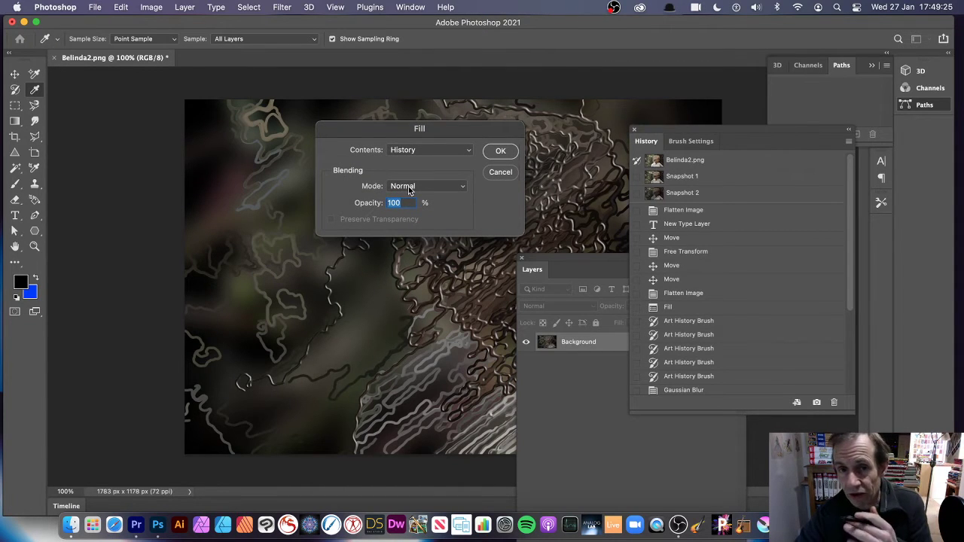
{"action": "left_click", "coordinate": [499, 153]}
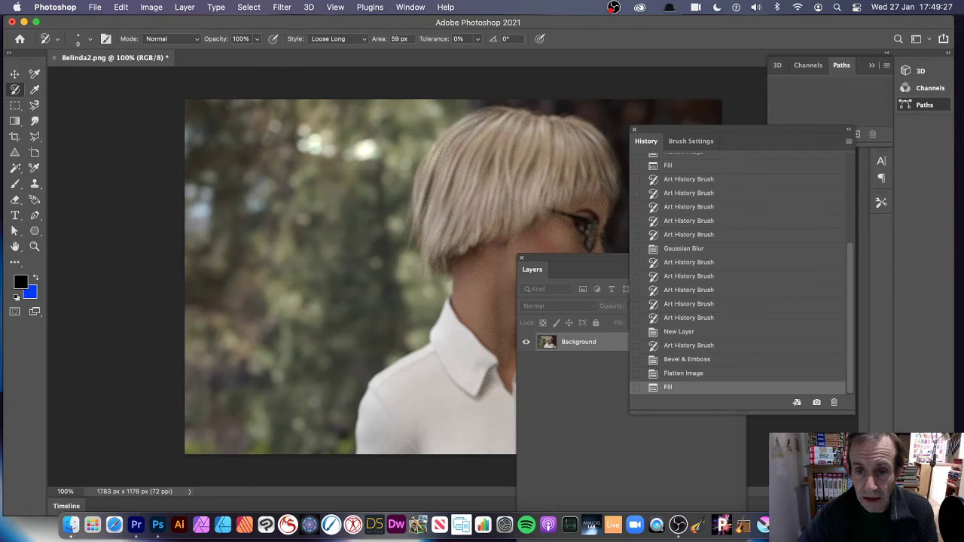
Step: Move the History and Layers panels clear of the portrait and open the Fade settings for the history fill
{"action": "left_click_drag", "start_coordinate": [667, 130], "coordinate": [758, 122]}
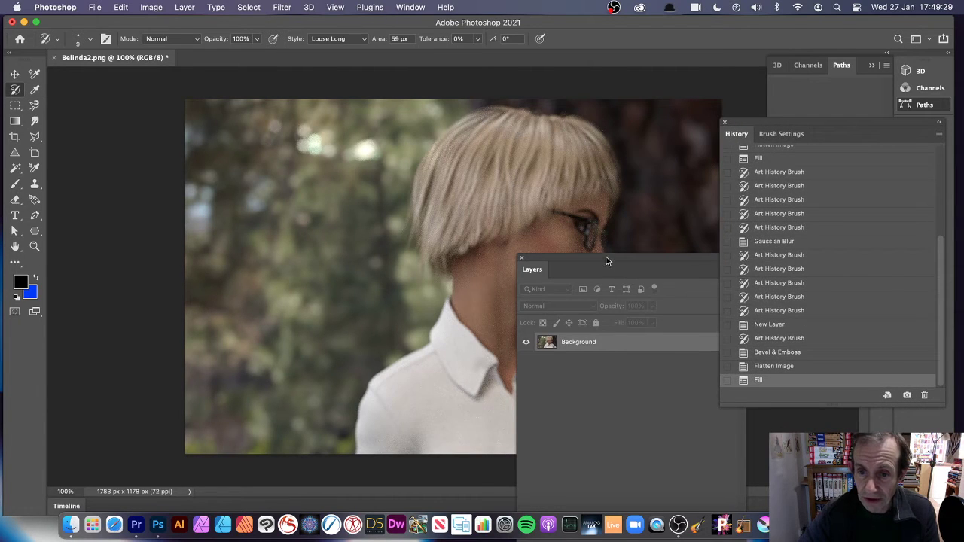
{"action": "left_click_drag", "start_coordinate": [607, 261], "coordinate": [731, 266]}
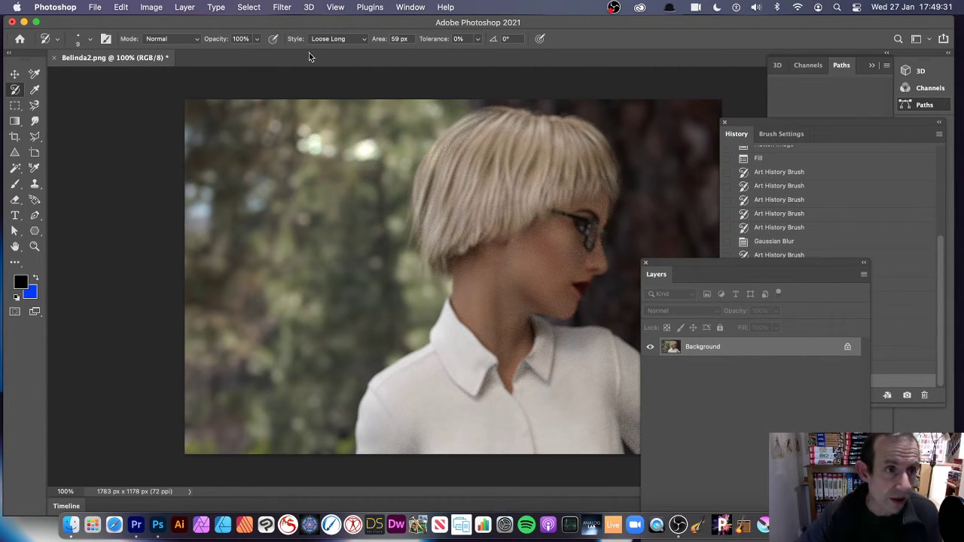
{"action": "left_click", "coordinate": [121, 8]}
{"action": "left_click", "coordinate": [139, 60]}
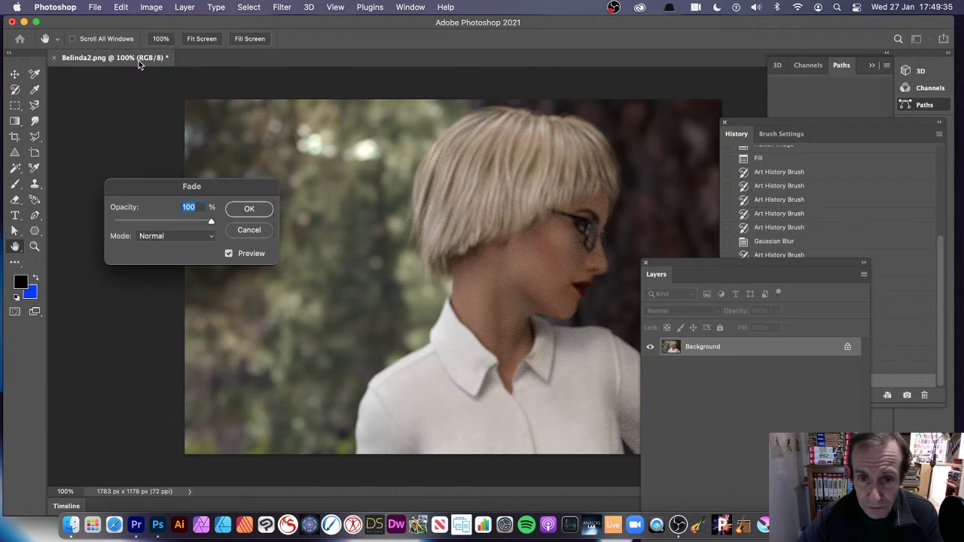
Step: Try the Darken, Multiply, Color Burn, Linear Burn, Color Dodge and Linear Dodge (Add) modes on the faded fill
{"action": "left_click", "coordinate": [189, 236]}
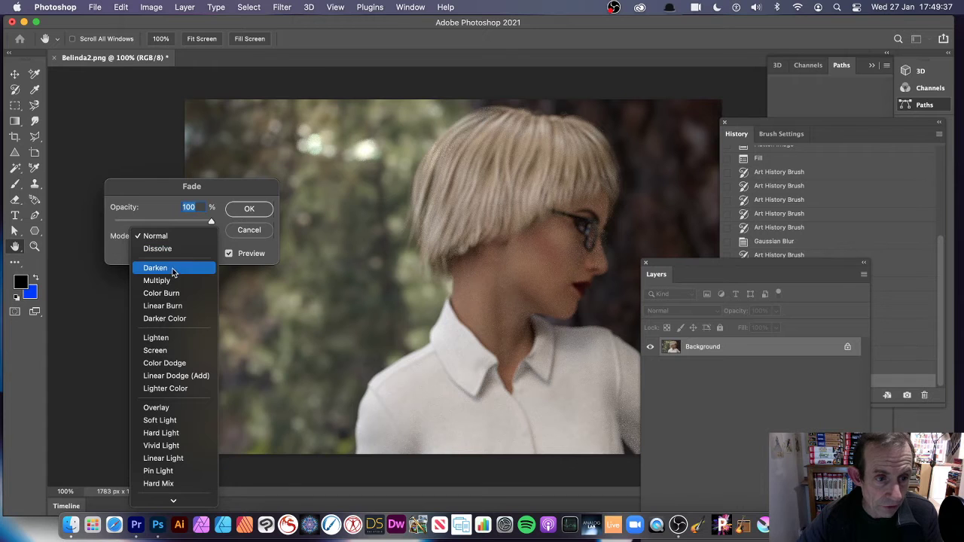
{"action": "left_click", "coordinate": [171, 269]}
{"action": "left_click", "coordinate": [180, 237]}
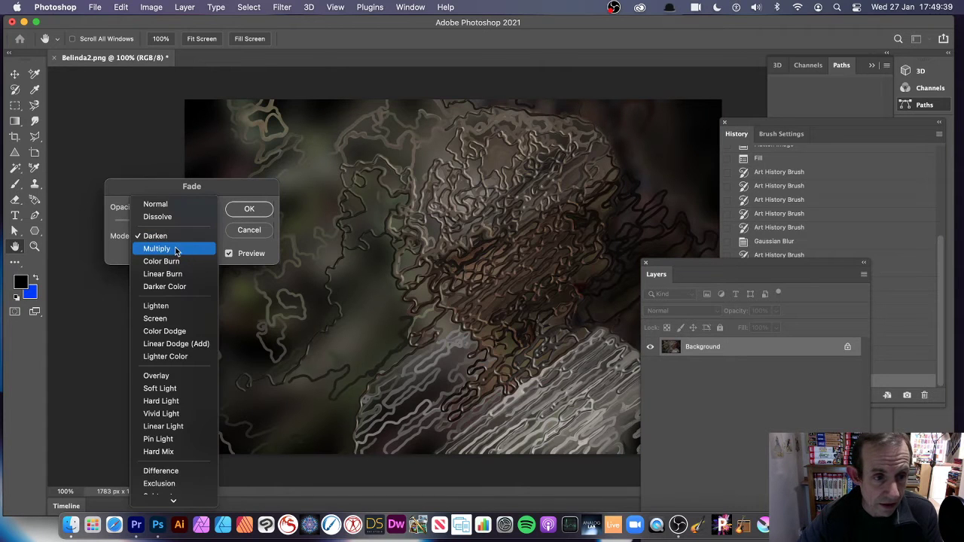
{"action": "left_click", "coordinate": [177, 250]}
{"action": "left_click", "coordinate": [170, 240]}
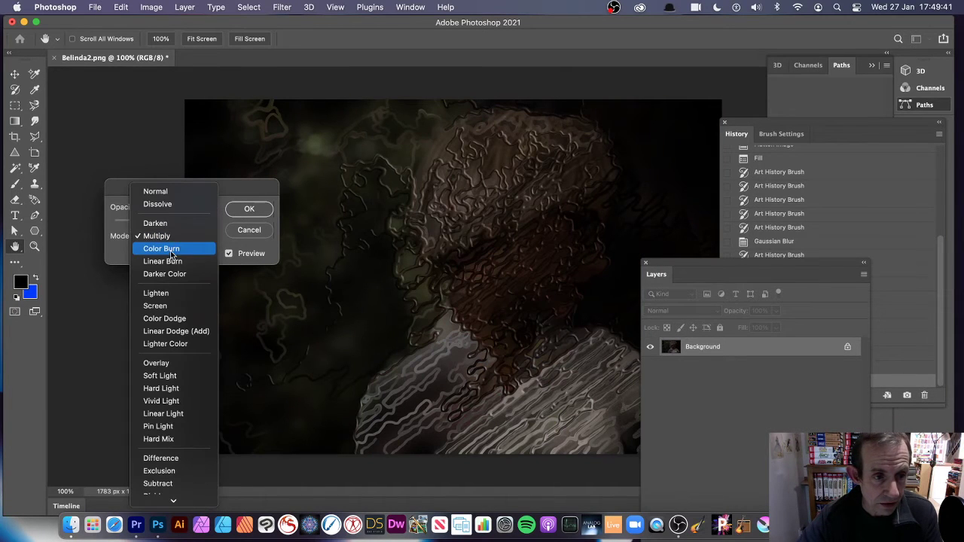
{"action": "left_click", "coordinate": [170, 252]}
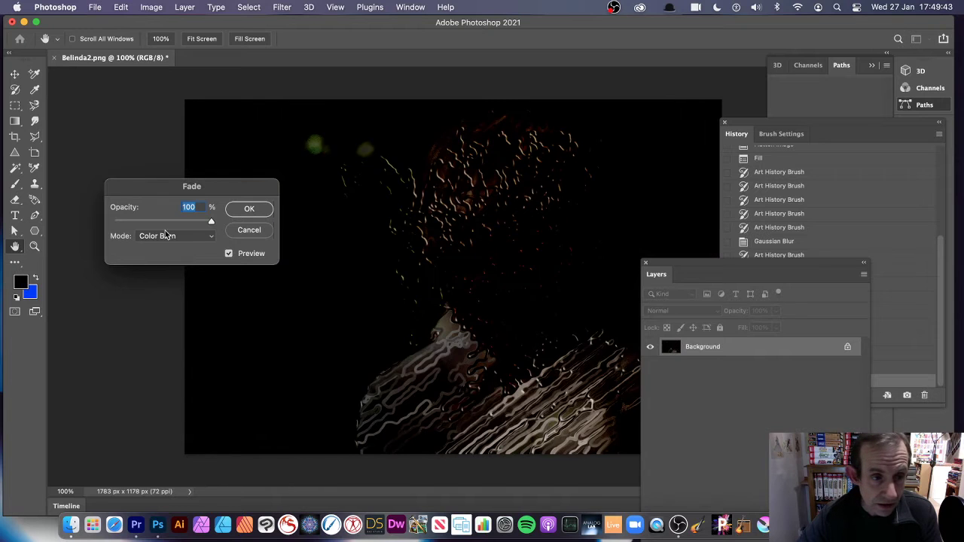
{"action": "left_click", "coordinate": [167, 238]}
{"action": "left_click", "coordinate": [168, 248]}
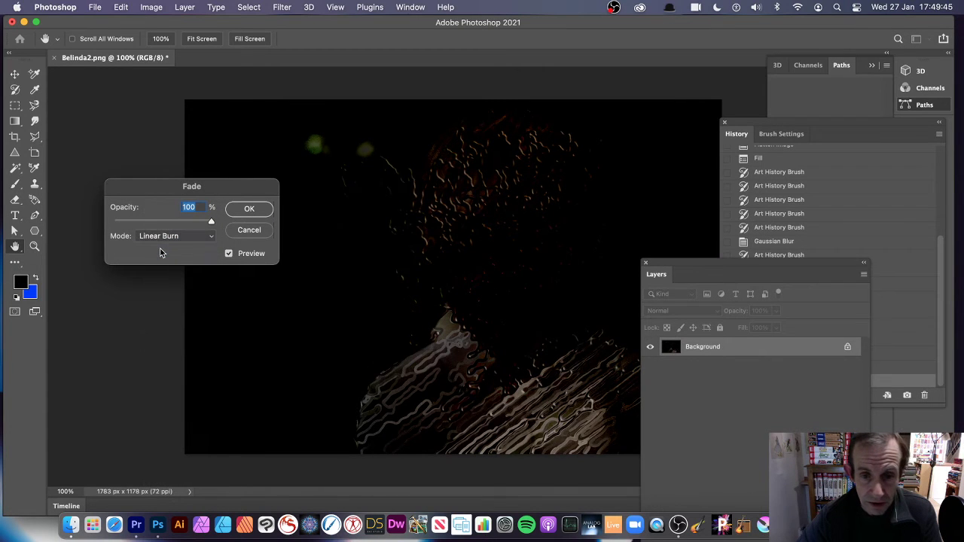
{"action": "left_click", "coordinate": [179, 236]}
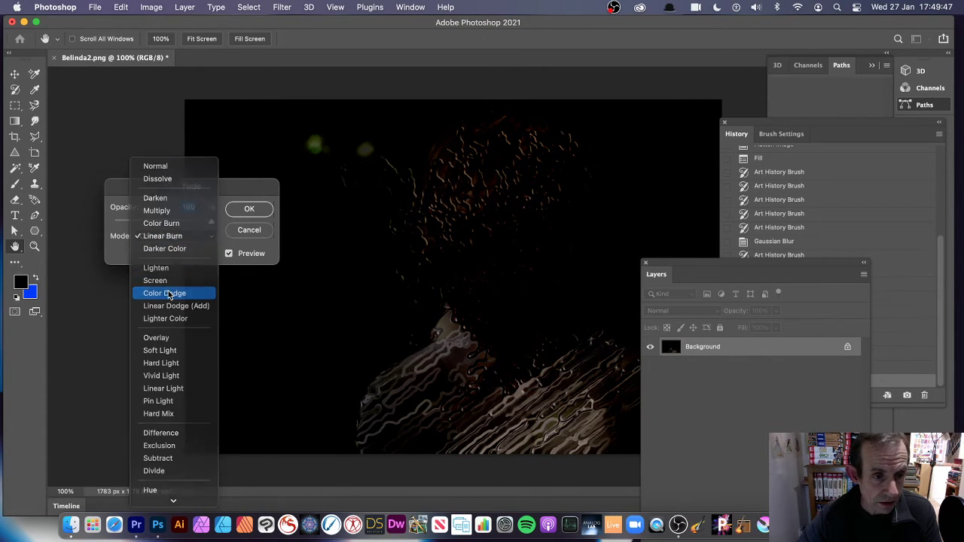
{"action": "left_click", "coordinate": [172, 290]}
{"action": "left_click", "coordinate": [181, 236]}
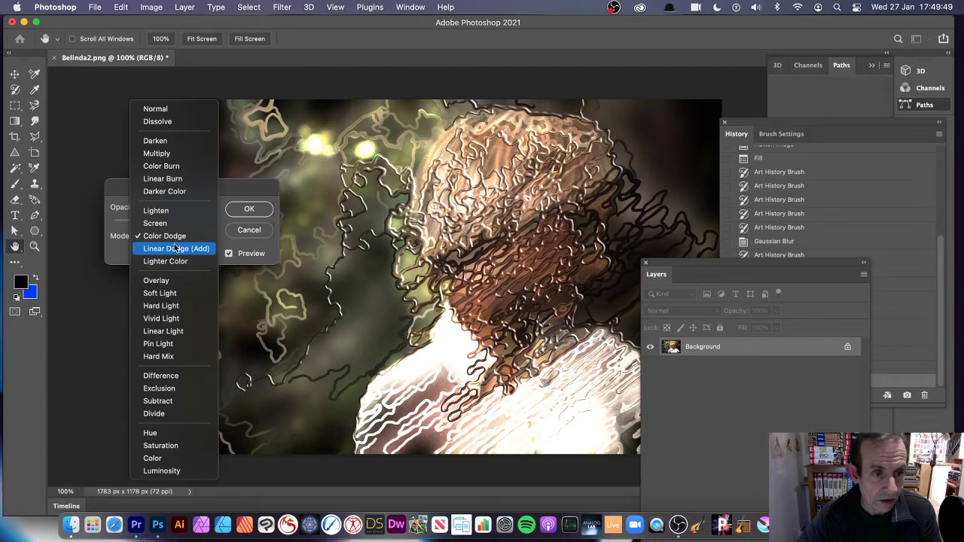
{"action": "left_click", "coordinate": [174, 249]}
Step: Fade the history fill in Overlay mode at 100% opacity
{"action": "left_click", "coordinate": [179, 237]}
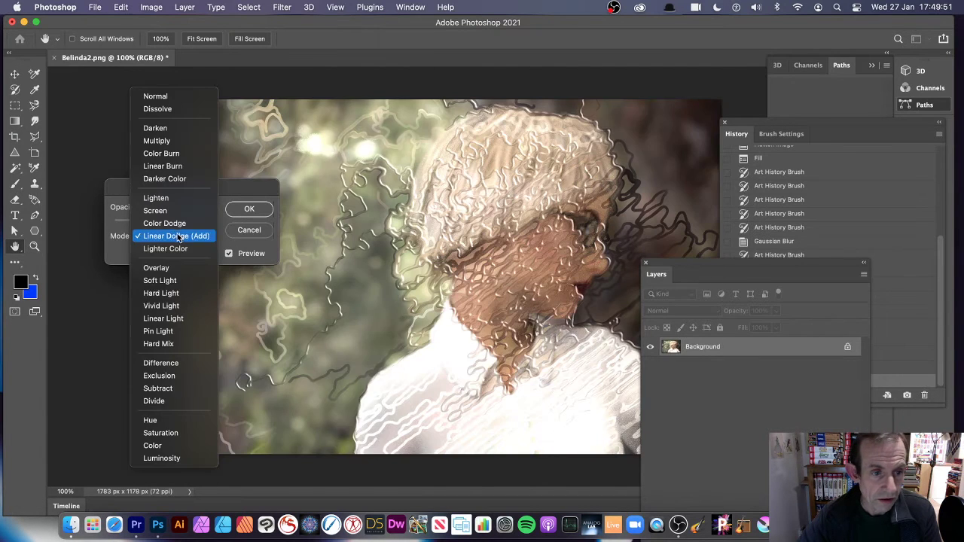
{"action": "left_click", "coordinate": [171, 269]}
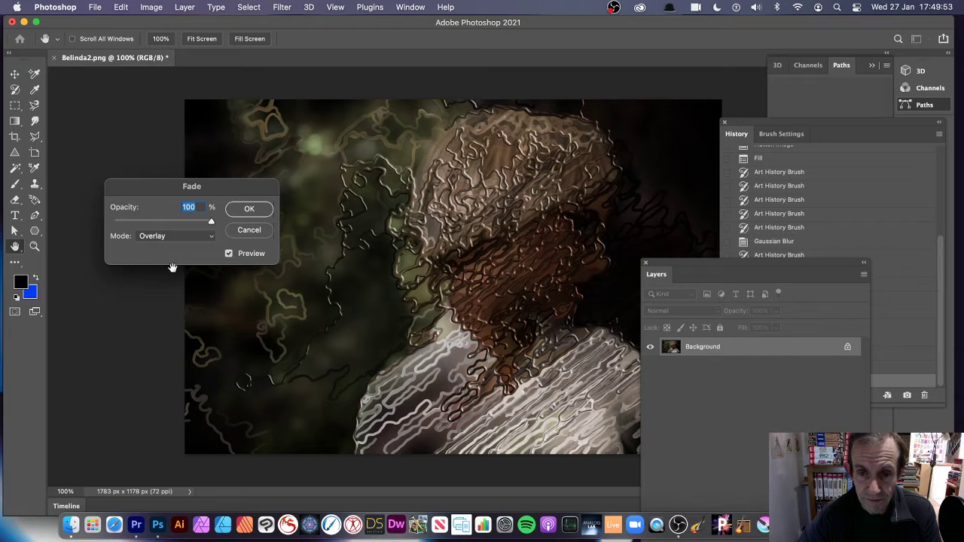
{"action": "left_click", "coordinate": [249, 210]}
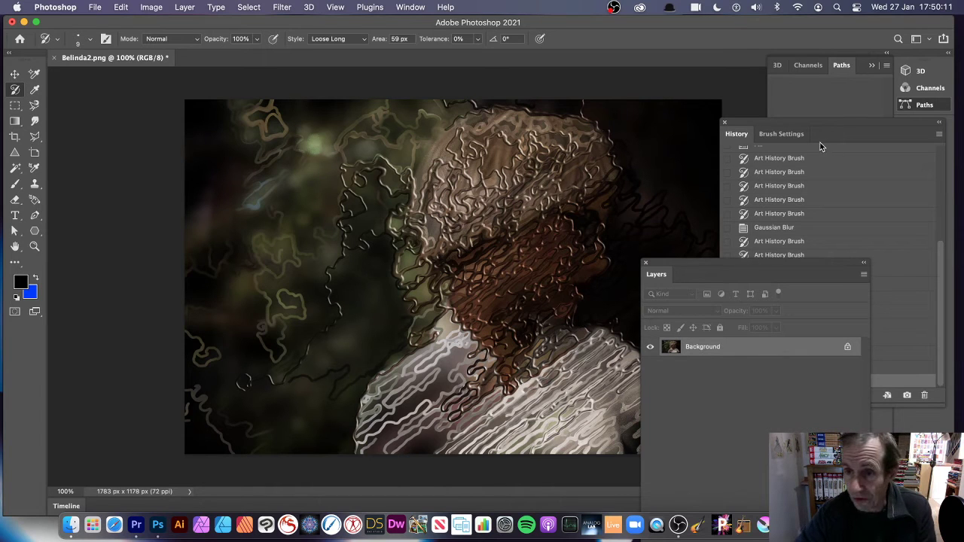
Step: Save the blended image as a new history snapshot of the full document
{"action": "left_click_drag", "start_coordinate": [907, 136], "coordinate": [803, 107]}
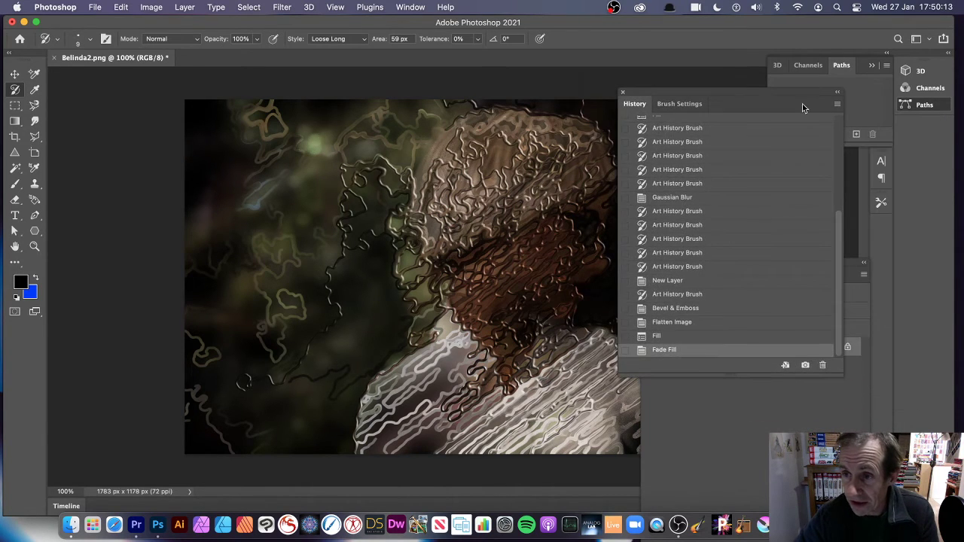
{"action": "left_click_drag", "start_coordinate": [838, 231], "coordinate": [861, 112]}
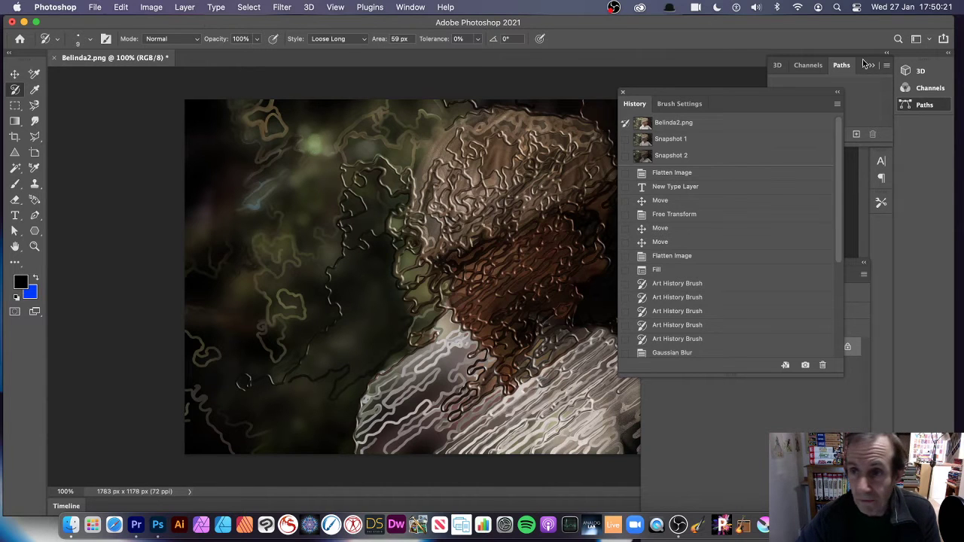
{"action": "left_click", "coordinate": [838, 105]}
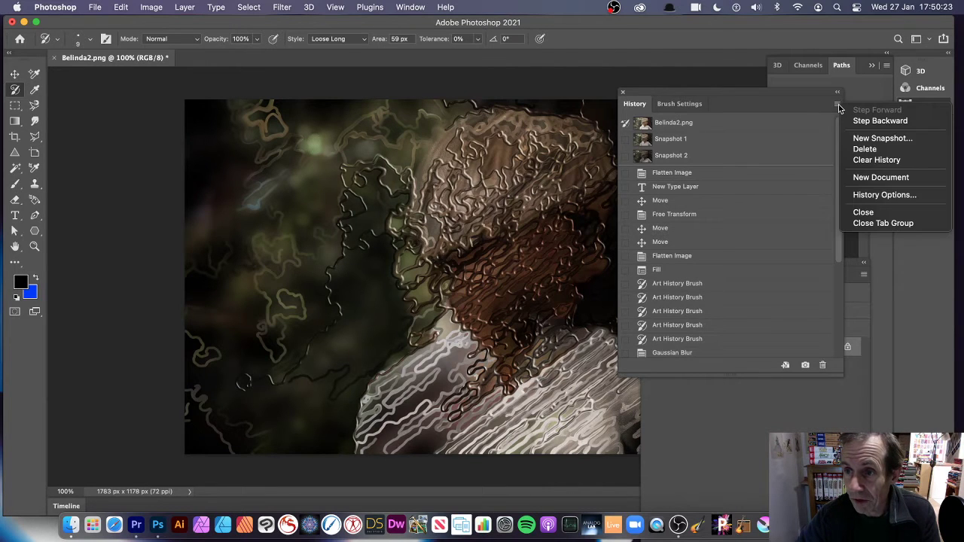
{"action": "left_click", "coordinate": [875, 142]}
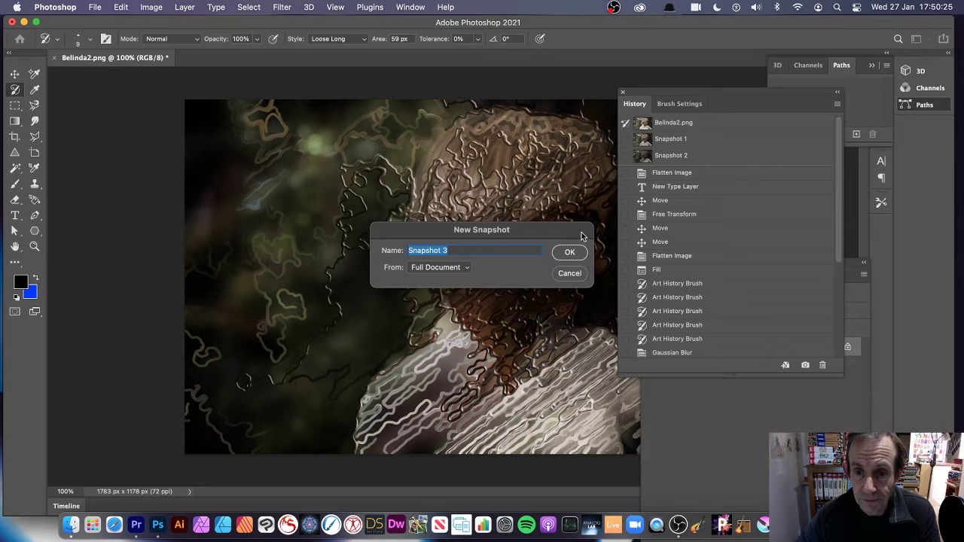
{"action": "left_click", "coordinate": [569, 254]}
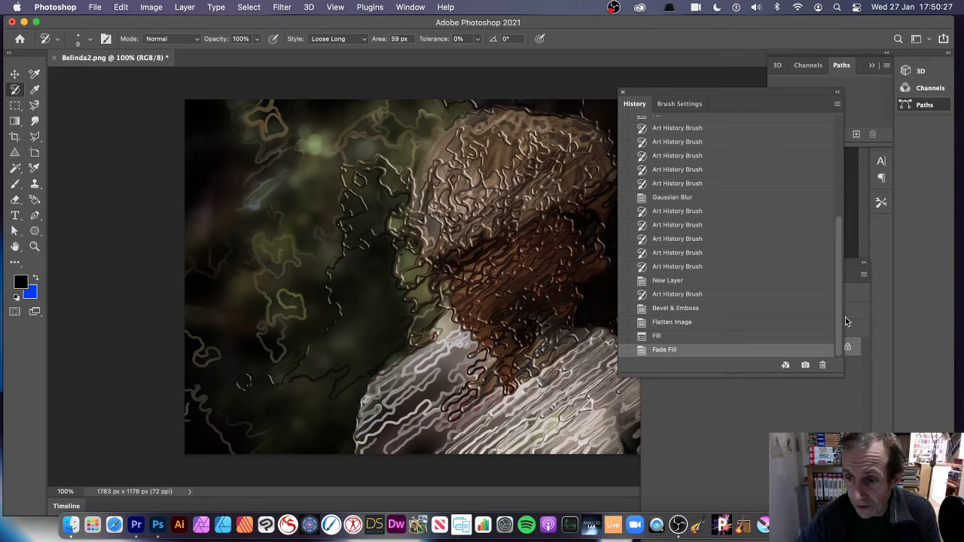
Step: Return the image to the text-covered state stored in Snapshot 2
{"action": "left_click_drag", "start_coordinate": [845, 322], "coordinate": [840, 148]}
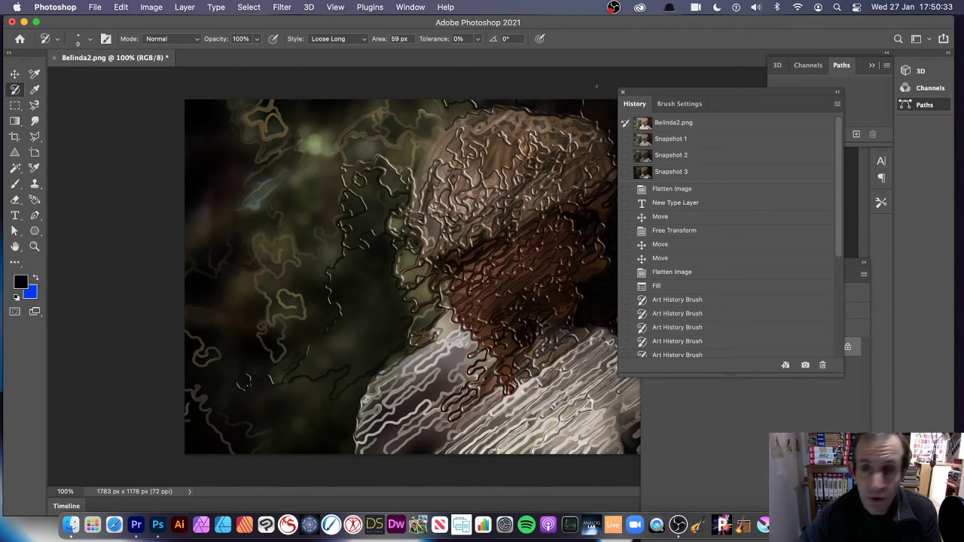
{"action": "left_click", "coordinate": [668, 157]}
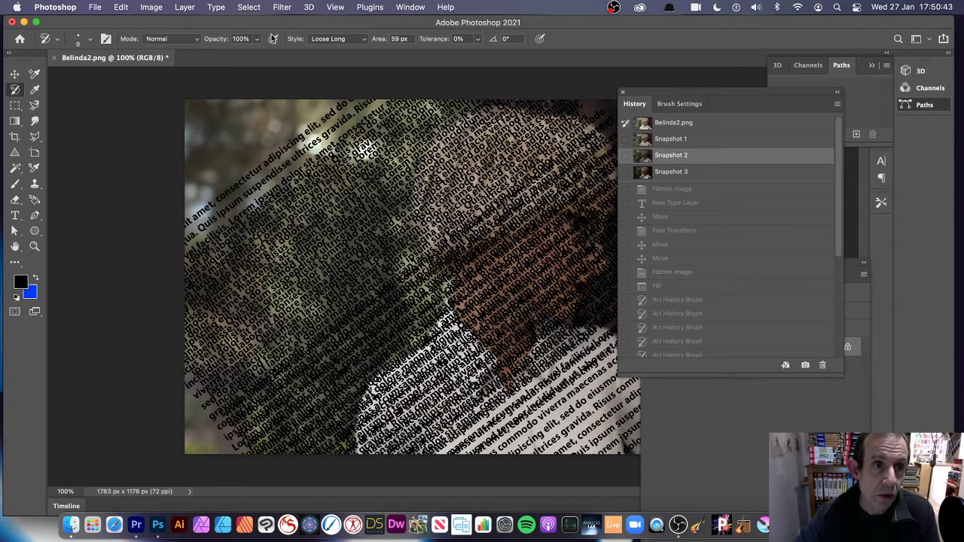
Step: Apply a Gaussian Blur with a radius of 3.7 pixels to the text-covered image
{"action": "left_click", "coordinate": [283, 9]}
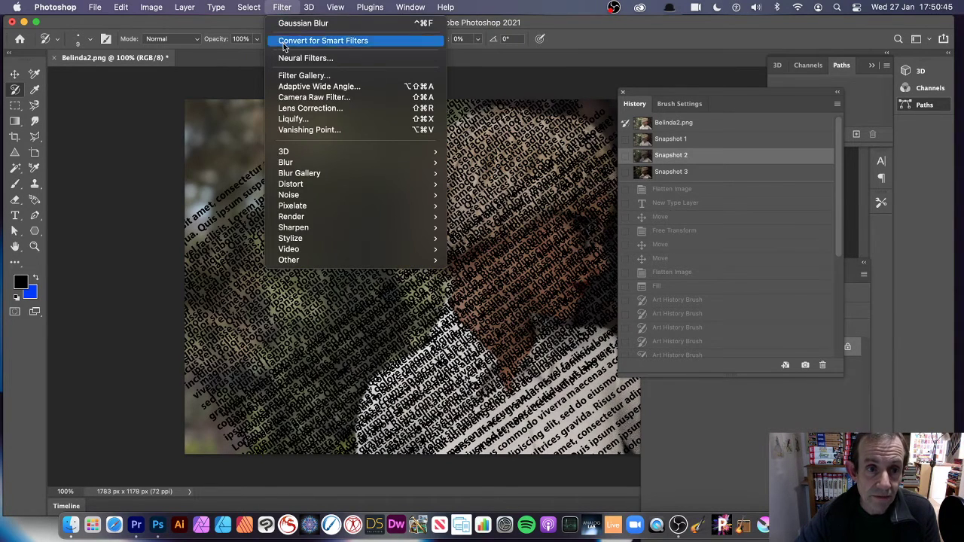
{"action": "mouse_move", "coordinate": [332, 166]}
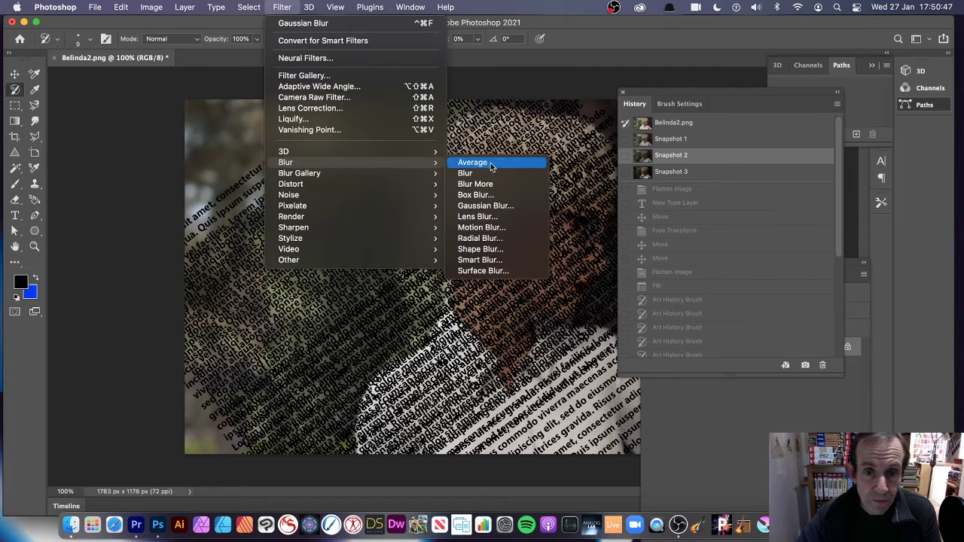
{"action": "left_click", "coordinate": [501, 206]}
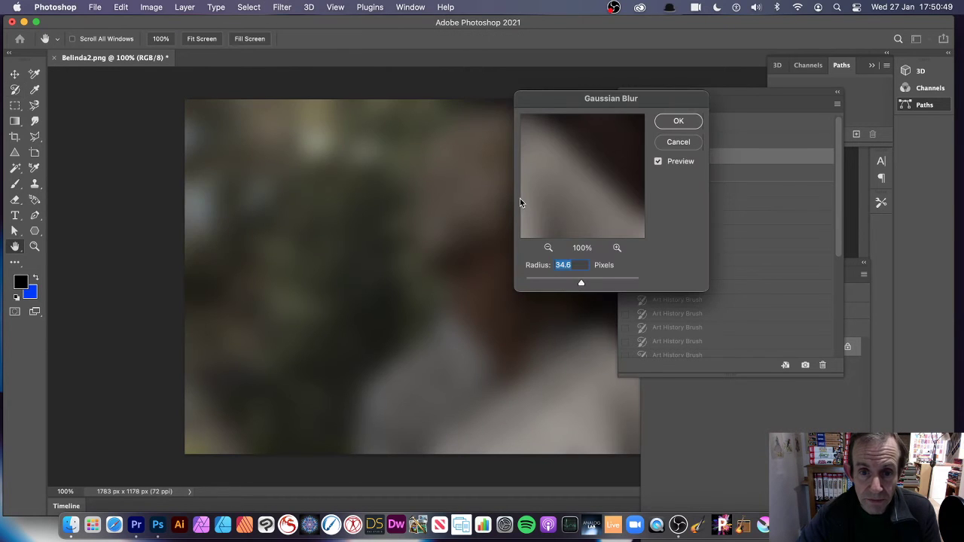
{"action": "left_click", "coordinate": [549, 282]}
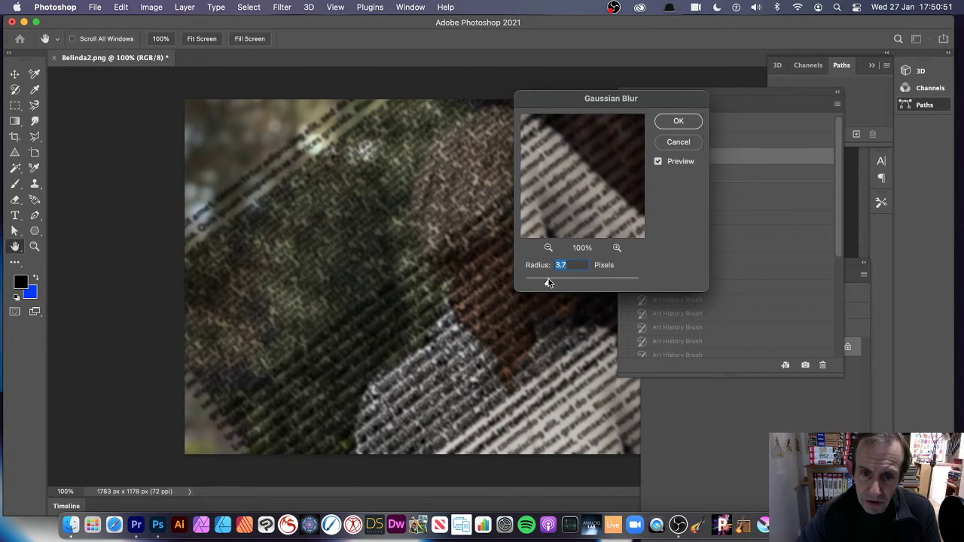
{"action": "left_click", "coordinate": [678, 121]}
Step: Apply an Exposure adjustment to the blurred image with exposure +2.66 and a slightly lowered offset
{"action": "left_click", "coordinate": [152, 8]}
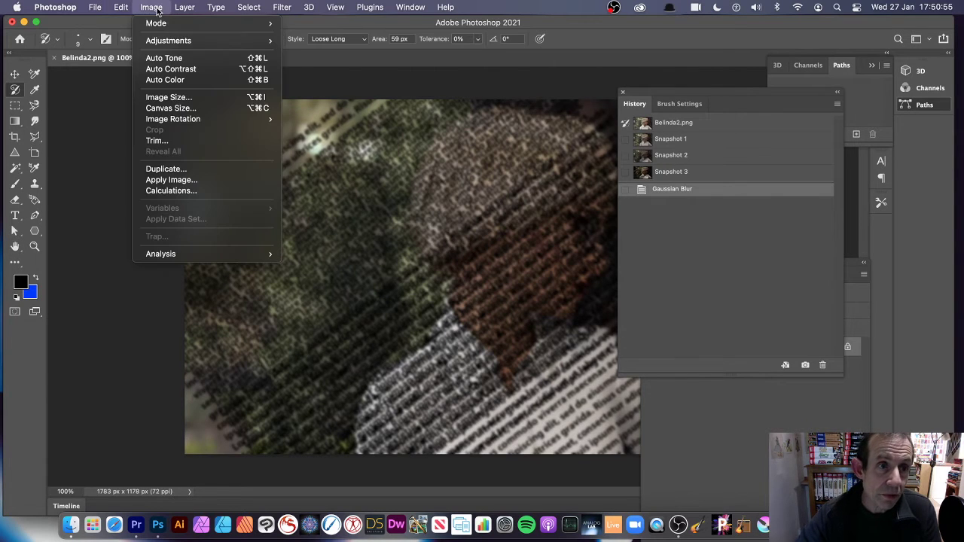
{"action": "mouse_move", "coordinate": [160, 41]}
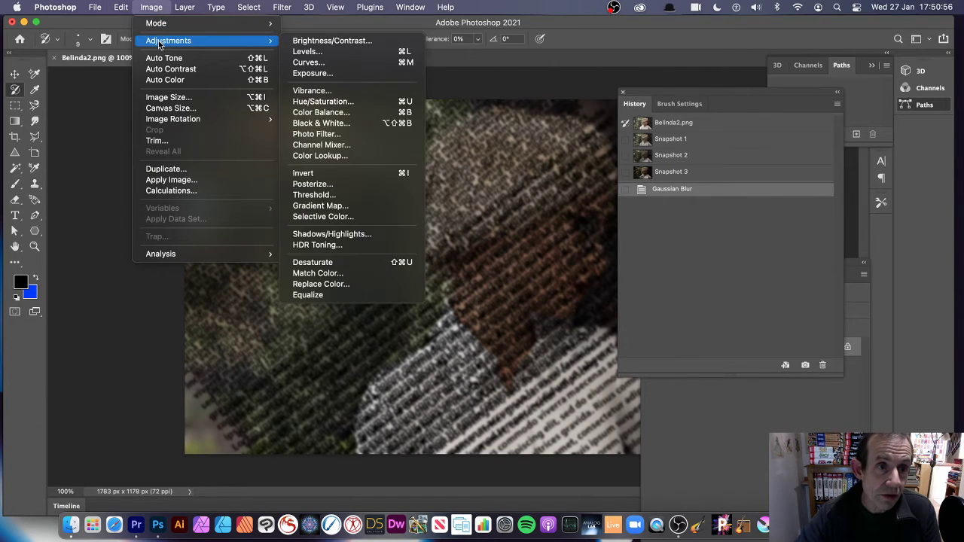
{"action": "left_click", "coordinate": [312, 73]}
{"action": "left_click_drag", "start_coordinate": [469, 134], "coordinate": [657, 139]}
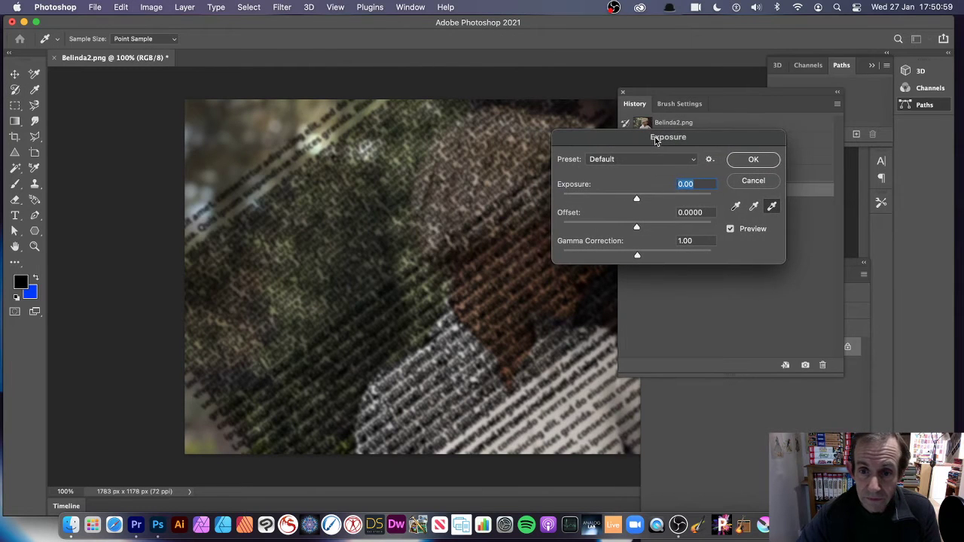
{"action": "left_click_drag", "start_coordinate": [643, 200], "coordinate": [667, 199]}
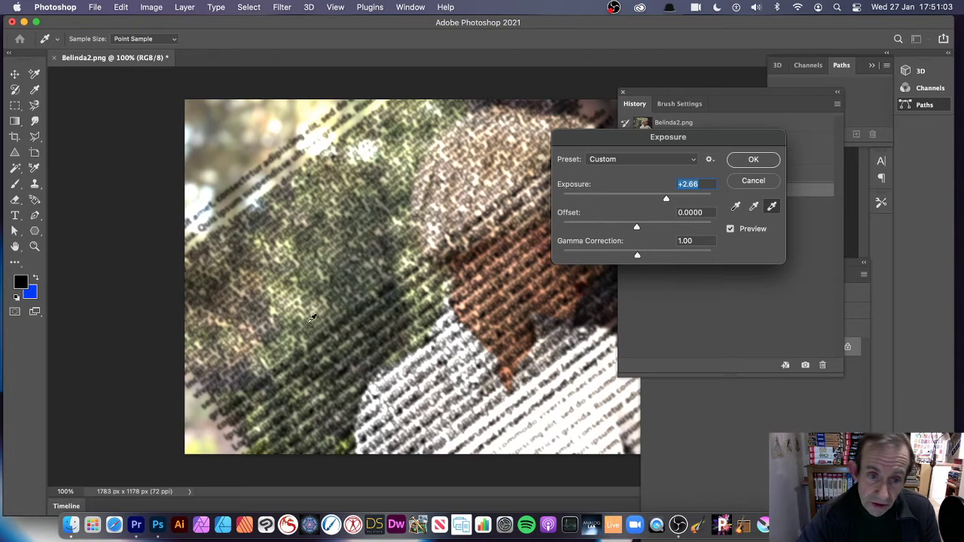
{"action": "left_click_drag", "start_coordinate": [639, 227], "coordinate": [622, 227]}
{"action": "left_click", "coordinate": [753, 159]}
Step: Save the adjusted image as a new snapshot of the full document and set that snapshot as the Art History Brush source
{"action": "key", "text": "y"}
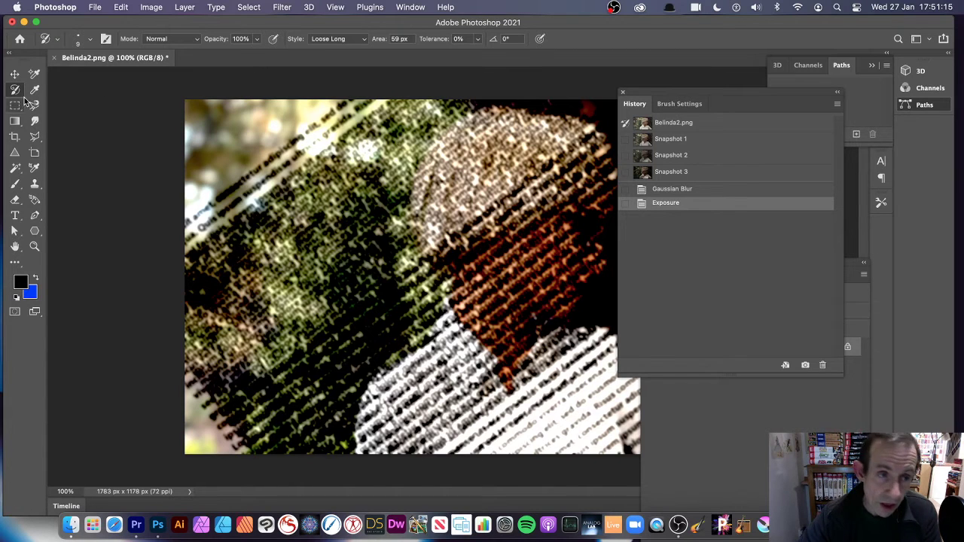
{"action": "left_click", "coordinate": [837, 104]}
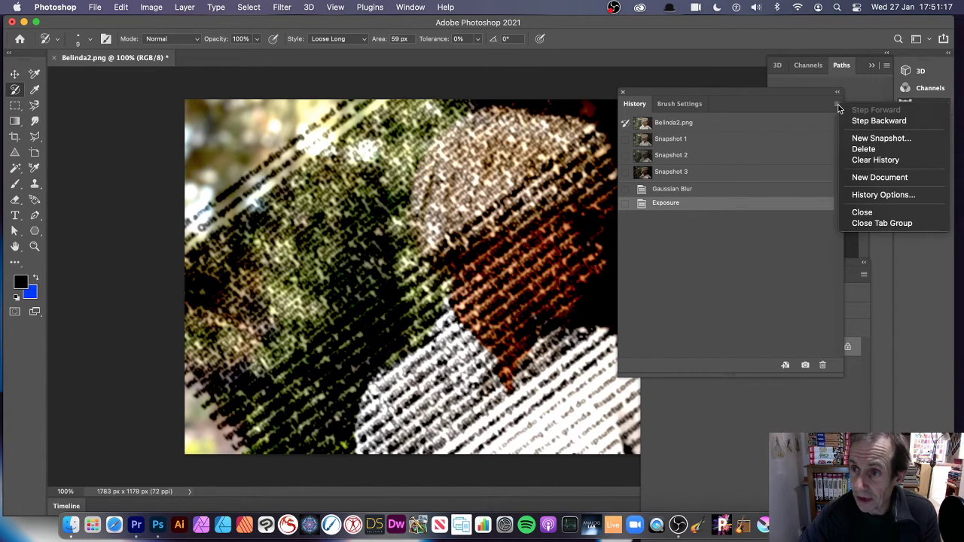
{"action": "left_click", "coordinate": [878, 139]}
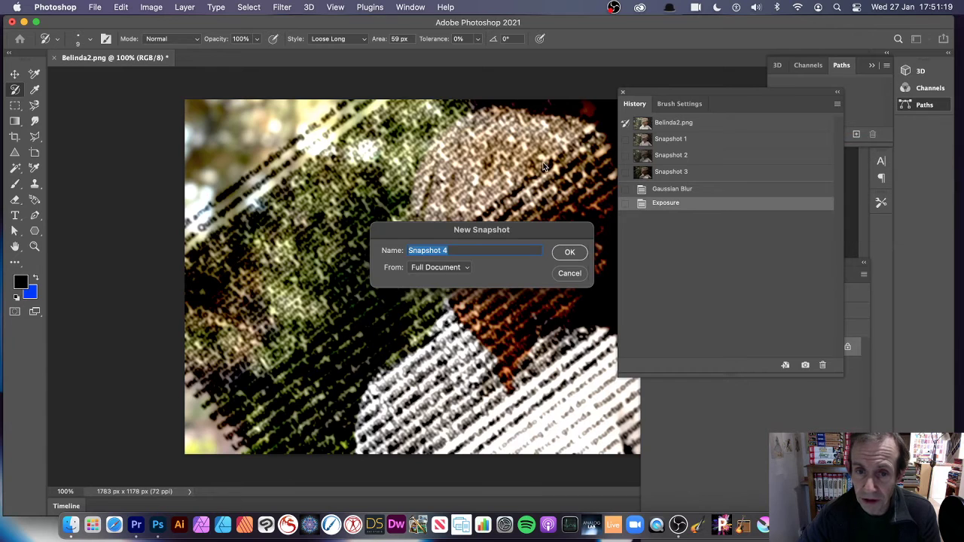
{"action": "left_click", "coordinate": [572, 253]}
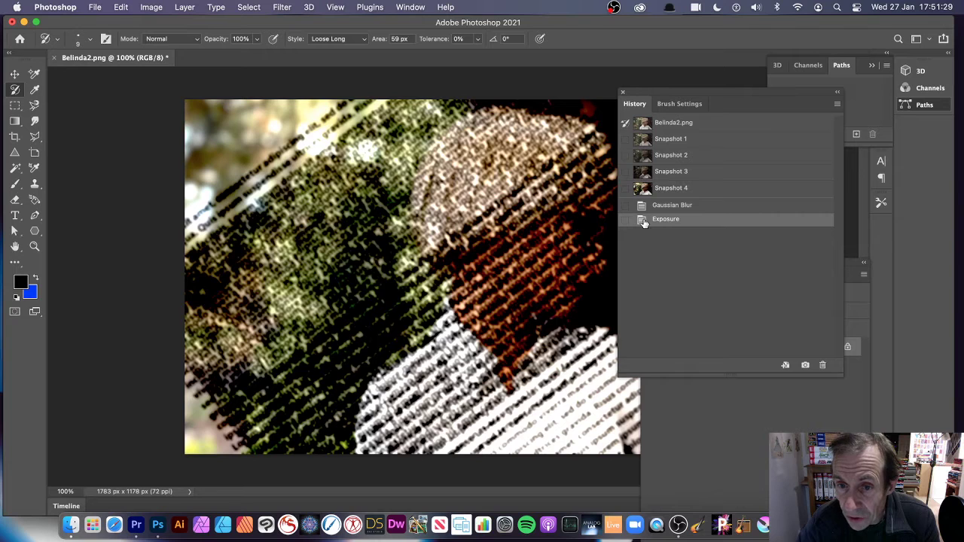
{"action": "left_click", "coordinate": [625, 189]}
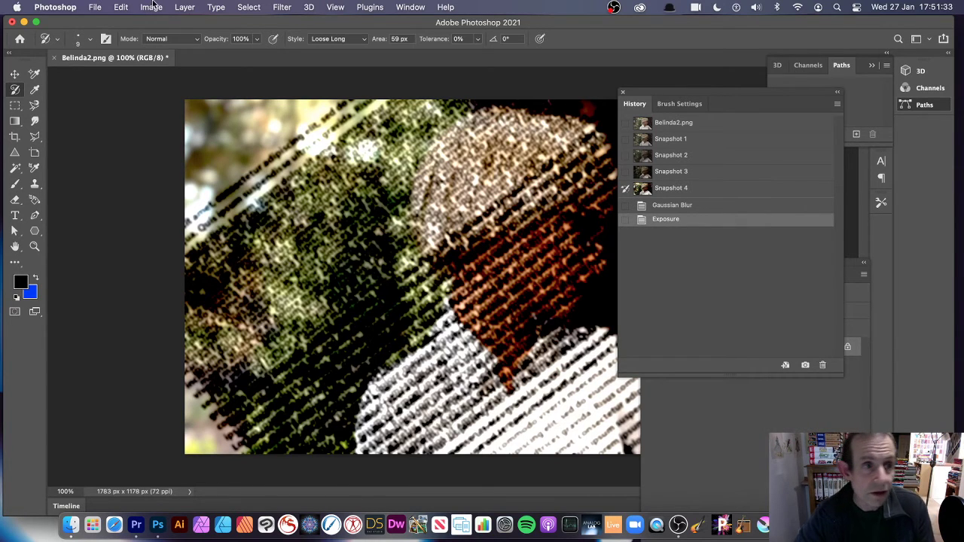
Step: Fill the whole image with White in Normal mode at 100% opacity
{"action": "left_click", "coordinate": [121, 7]}
{"action": "left_click", "coordinate": [127, 191]}
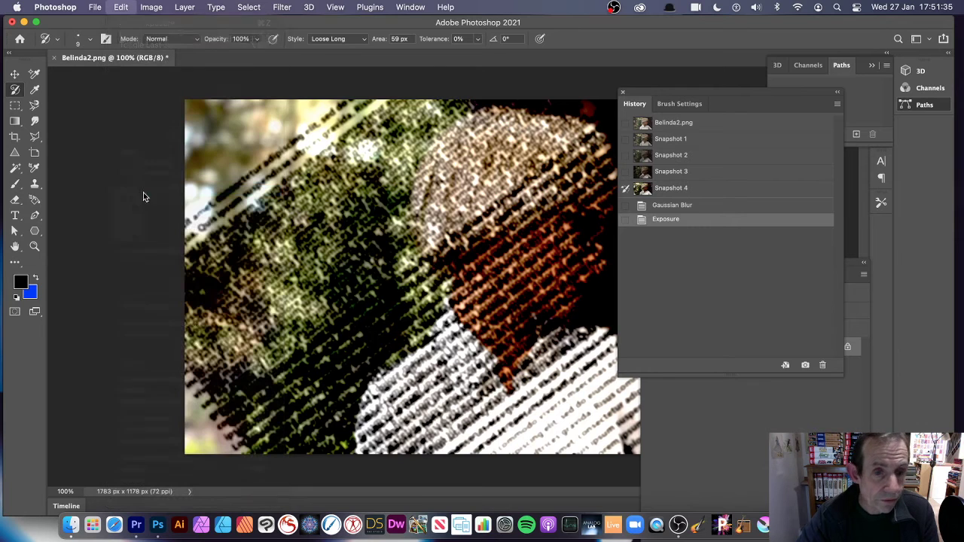
{"action": "left_click", "coordinate": [412, 150]}
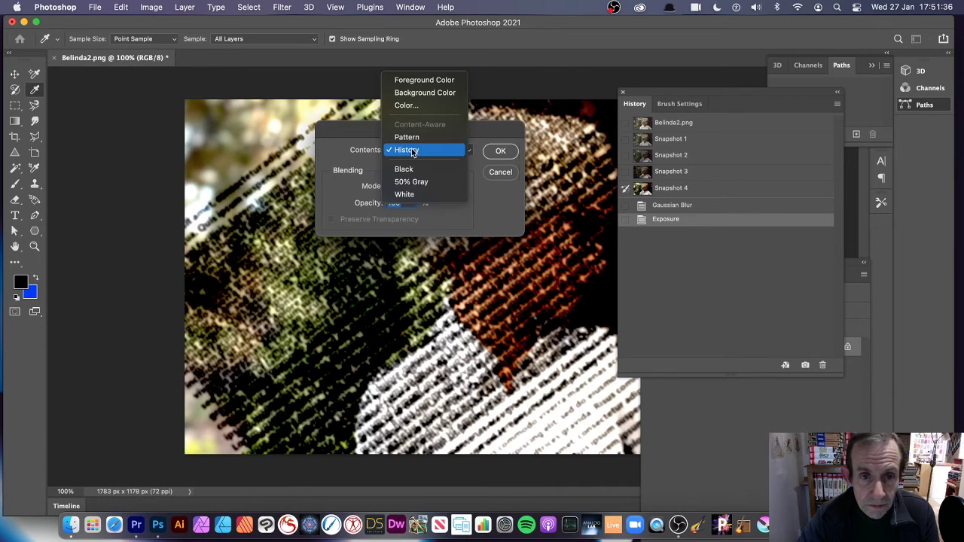
{"action": "left_click", "coordinate": [419, 195]}
{"action": "left_click", "coordinate": [508, 152]}
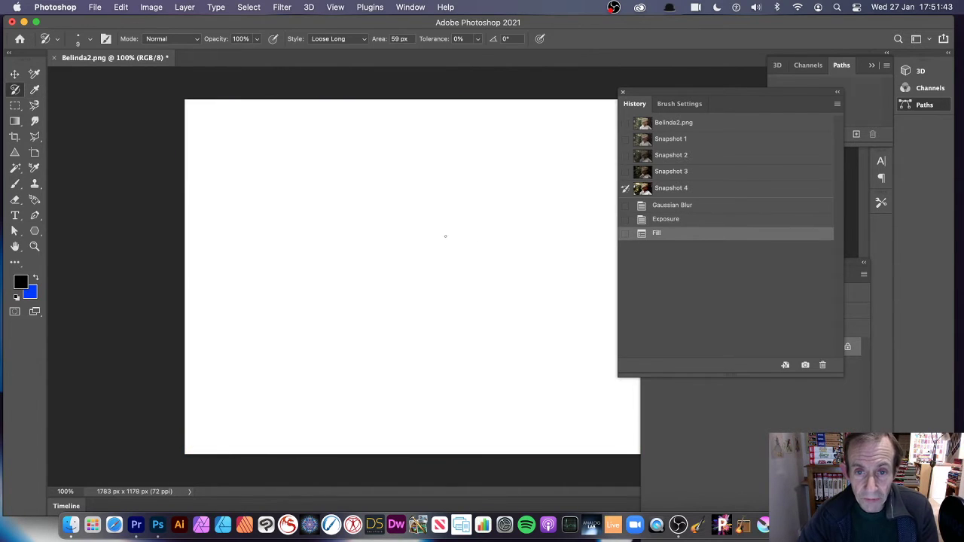
Step: Paint Loose Long Art History Brush strokes over the woman's head and shoulders, sourcing them in turn from Snapshots 4, 3, 2 and 1
{"action": "mouse_move", "coordinate": [422, 197]}
{"action": "left_mouse_down"}
{"action": "mouse_move", "coordinate": [495, 204]}
{"action": "mouse_move", "coordinate": [498, 226]}
{"action": "mouse_move", "coordinate": [422, 211]}
{"action": "mouse_move", "coordinate": [452, 211]}
{"action": "mouse_move", "coordinate": [482, 256]}
{"action": "mouse_move", "coordinate": [467, 195]}
{"action": "mouse_move", "coordinate": [437, 226]}
{"action": "mouse_move", "coordinate": [490, 181]}
{"action": "mouse_move", "coordinate": [467, 211]}
{"action": "mouse_move", "coordinate": [498, 166]}
{"action": "mouse_move", "coordinate": [452, 196]}
{"action": "mouse_move", "coordinate": [482, 242]}
{"action": "mouse_move", "coordinate": [468, 271]}
{"action": "mouse_move", "coordinate": [452, 226]}
{"action": "mouse_move", "coordinate": [467, 248]}
{"action": "mouse_move", "coordinate": [543, 302]}
{"action": "mouse_move", "coordinate": [513, 392]}
{"action": "mouse_move", "coordinate": [468, 361]}
{"action": "mouse_move", "coordinate": [452, 317]}
{"action": "mouse_move", "coordinate": [377, 287]}
{"action": "mouse_move", "coordinate": [573, 339]}
{"action": "left_mouse_up"}
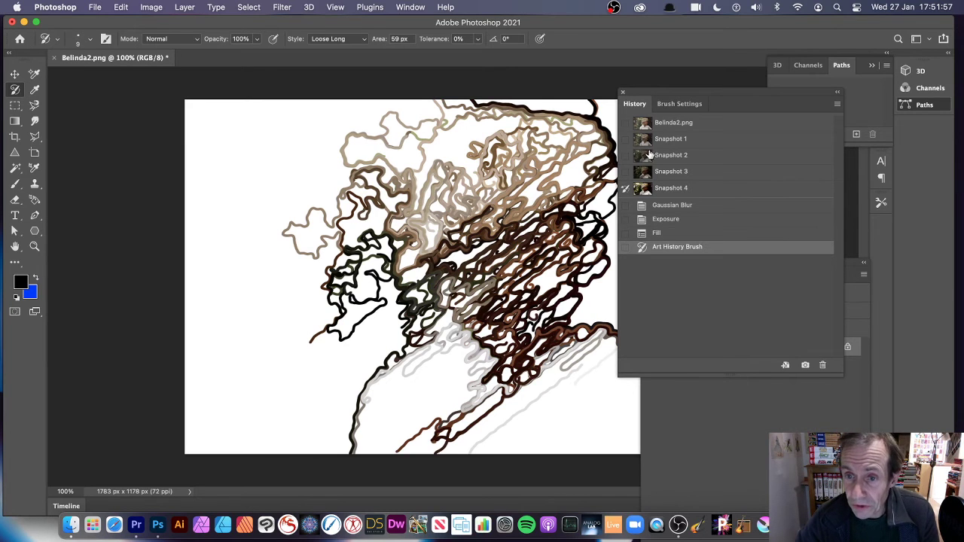
{"action": "left_click", "coordinate": [625, 173]}
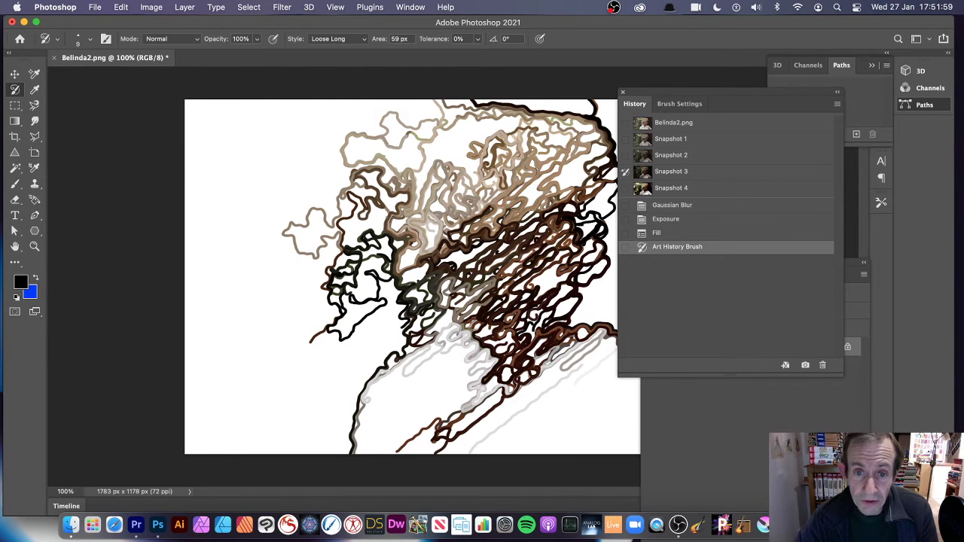
{"action": "mouse_move", "coordinate": [437, 195]}
{"action": "left_mouse_down"}
{"action": "mouse_move", "coordinate": [422, 226]}
{"action": "mouse_move", "coordinate": [452, 227]}
{"action": "mouse_move", "coordinate": [527, 301]}
{"action": "left_mouse_up"}
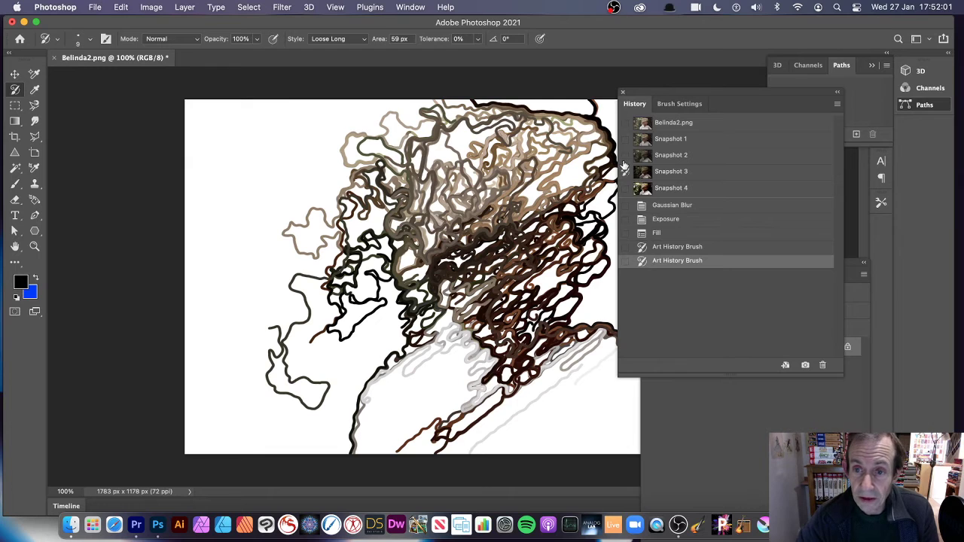
{"action": "left_click", "coordinate": [625, 155]}
{"action": "mouse_move", "coordinate": [497, 150]}
{"action": "left_mouse_down"}
{"action": "mouse_move", "coordinate": [452, 196]}
{"action": "mouse_move", "coordinate": [407, 181]}
{"action": "mouse_move", "coordinate": [422, 195]}
{"action": "left_mouse_up"}
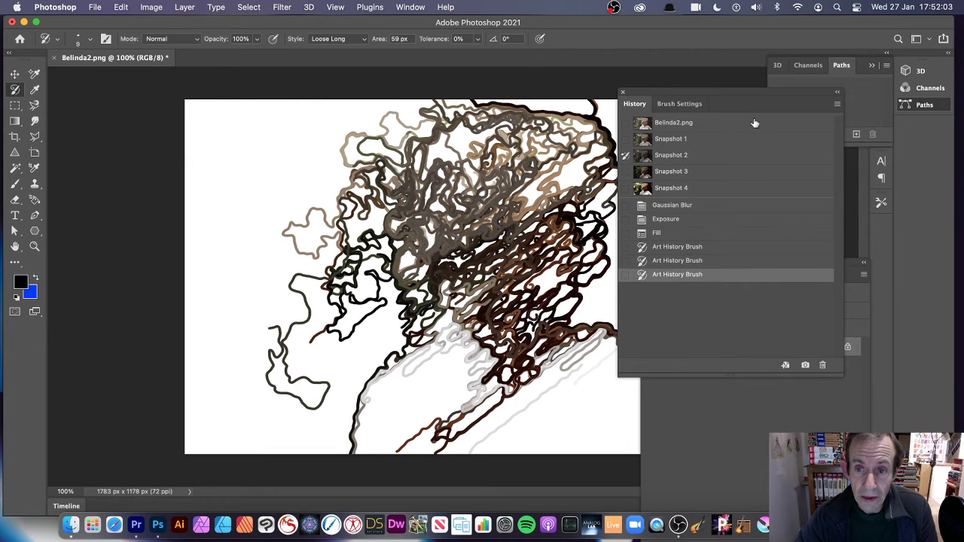
{"action": "left_click", "coordinate": [624, 139]}
{"action": "mouse_move", "coordinate": [301, 159]}
{"action": "left_mouse_down"}
{"action": "mouse_move", "coordinate": [361, 188]}
{"action": "mouse_move", "coordinate": [482, 196]}
{"action": "left_mouse_up"}
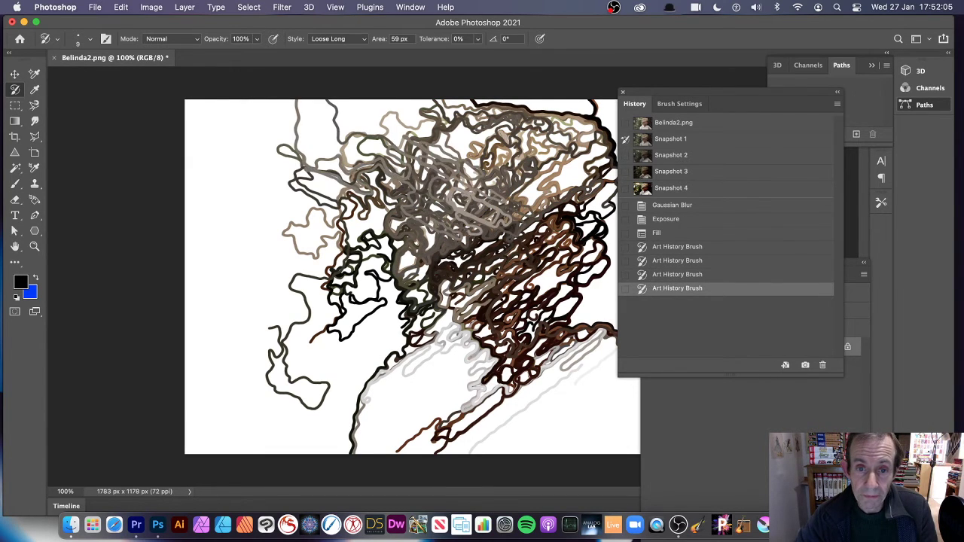
{"action": "mouse_move", "coordinate": [422, 151]}
{"action": "left_mouse_down"}
{"action": "mouse_move", "coordinate": [317, 203]}
{"action": "mouse_move", "coordinate": [392, 248]}
{"action": "left_mouse_up"}
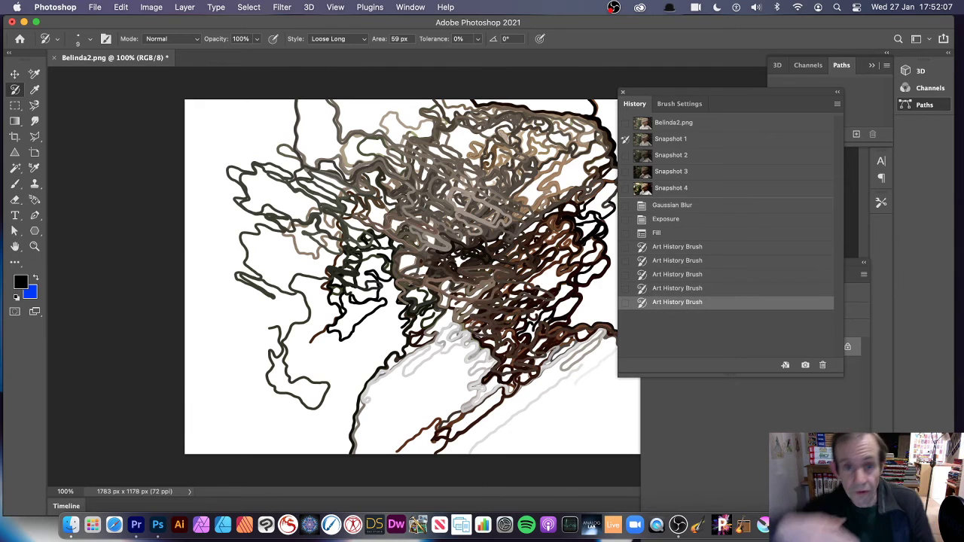
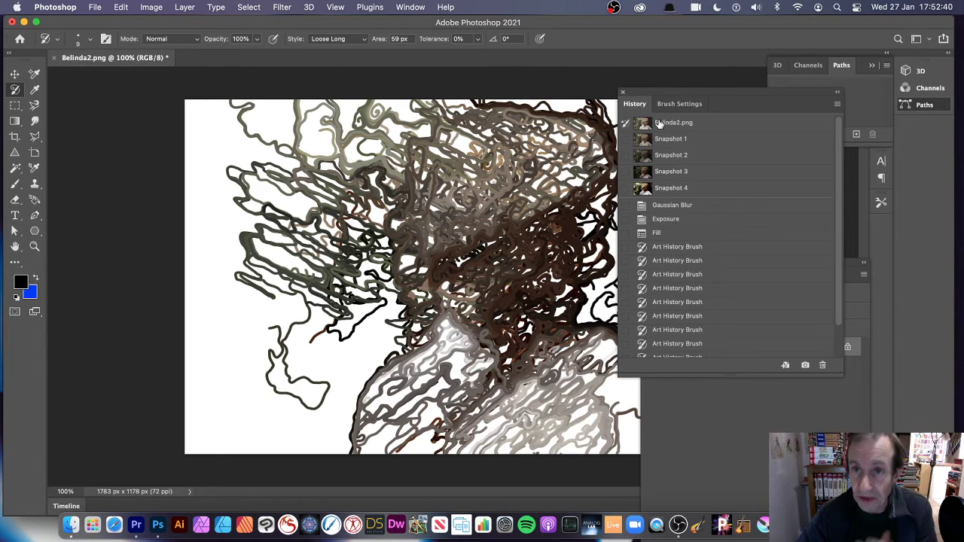
Step: Fill the image with History contents from the original photo in Normal mode at 100% opacity
{"action": "left_click", "coordinate": [121, 7]}
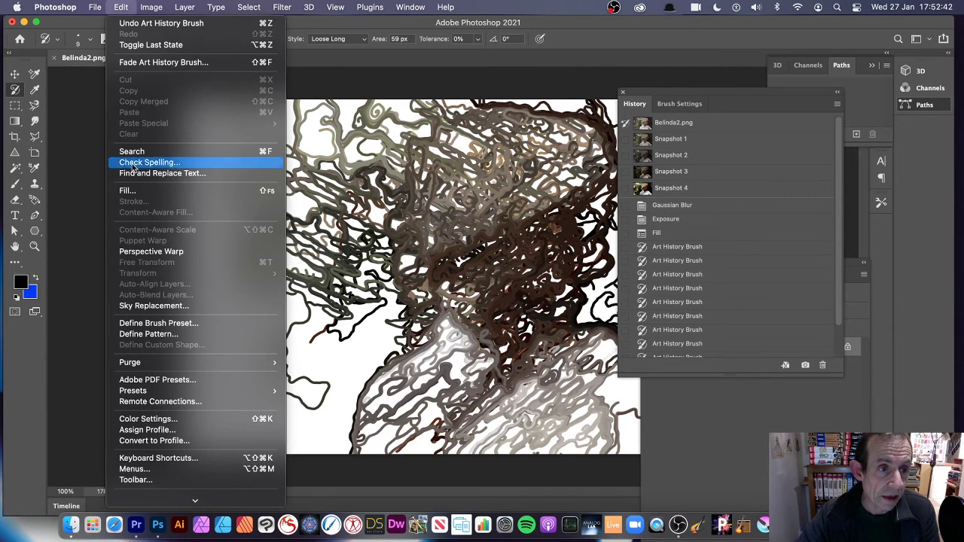
{"action": "left_click", "coordinate": [128, 191]}
{"action": "left_click", "coordinate": [411, 157]}
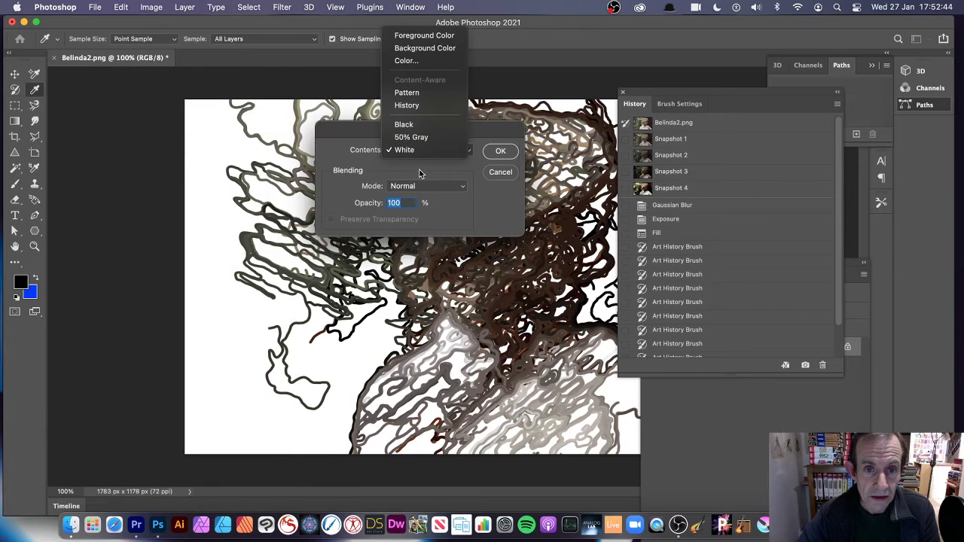
{"action": "left_click", "coordinate": [420, 107]}
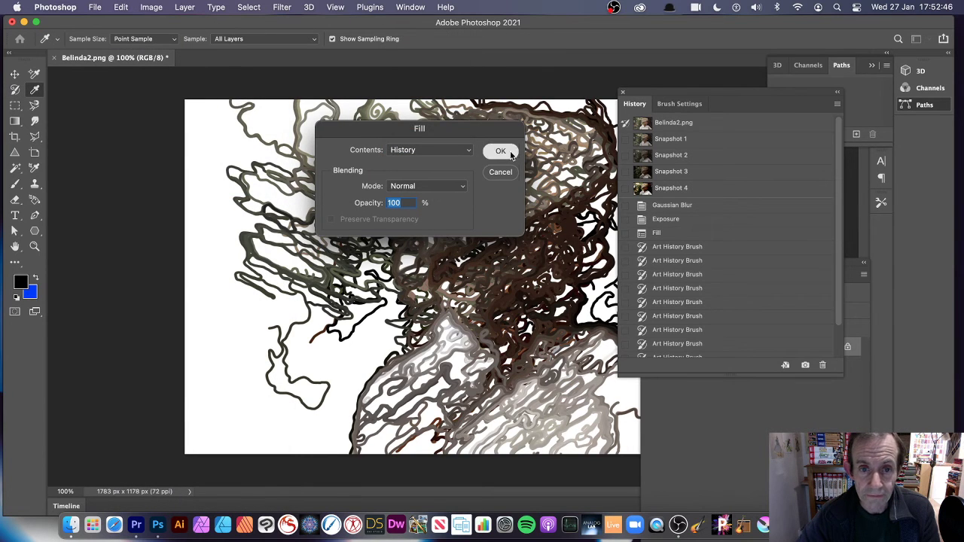
{"action": "left_click", "coordinate": [500, 152]}
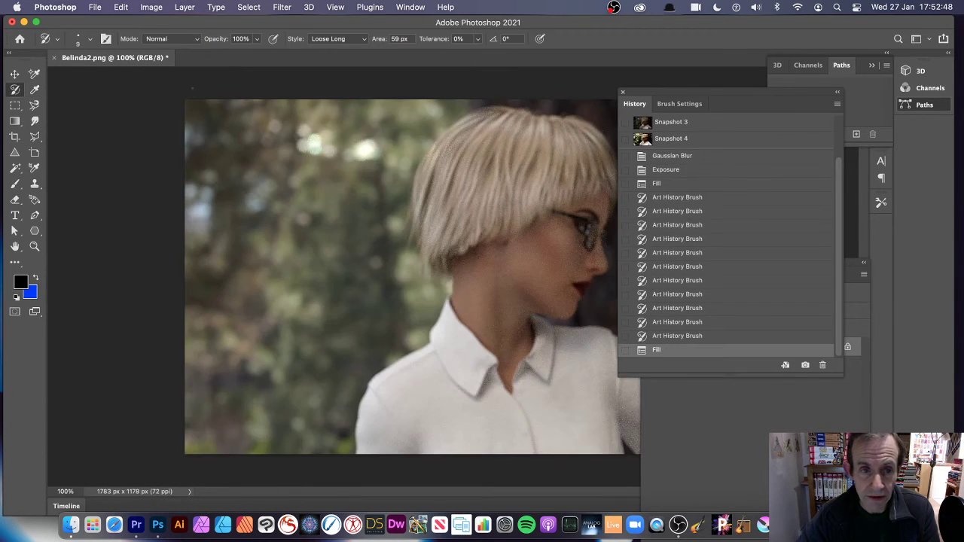
Step: Start fading the last fill at 100% opacity and preview the Darken, Lighten, Overlay and Difference blend modes
{"action": "left_click", "coordinate": [120, 7]}
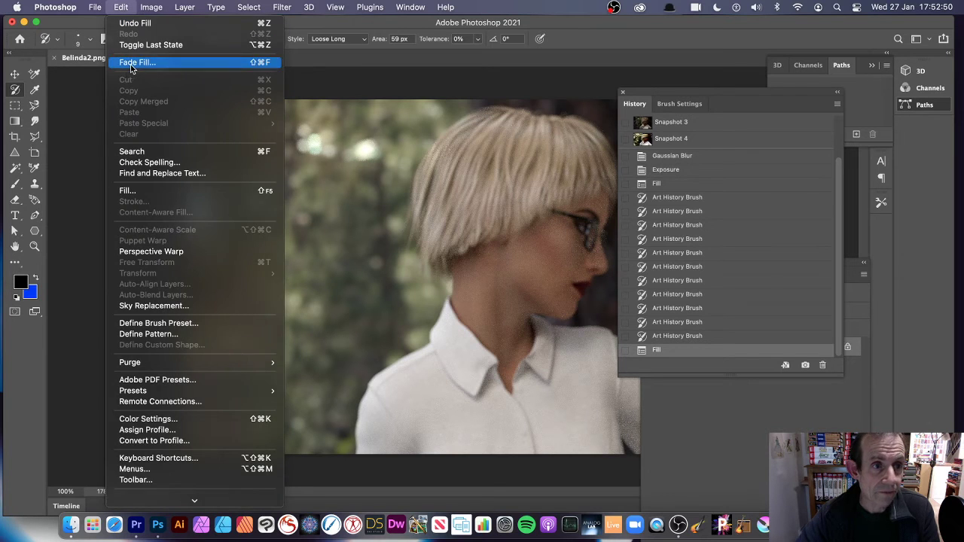
{"action": "left_click", "coordinate": [128, 66]}
{"action": "left_click", "coordinate": [191, 237]}
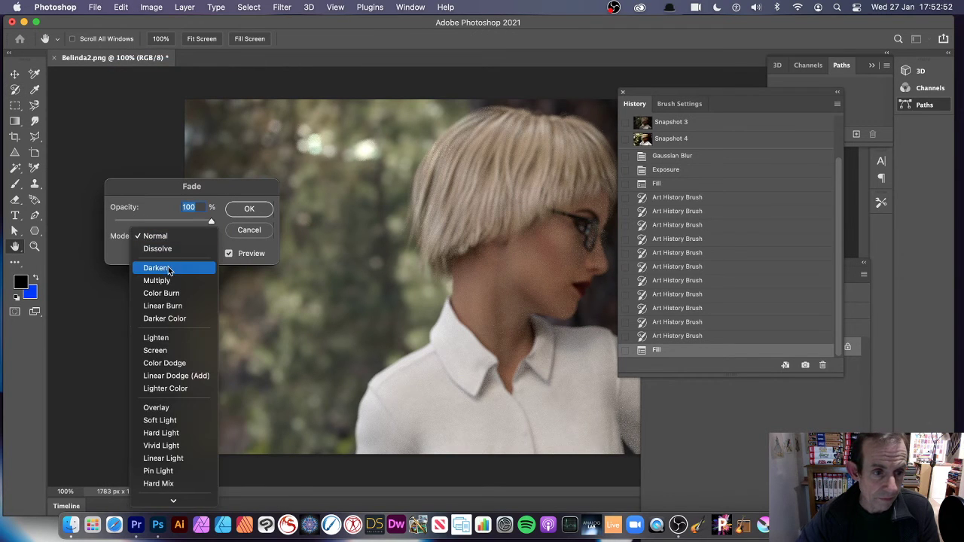
{"action": "left_click", "coordinate": [173, 266]}
{"action": "left_click", "coordinate": [165, 236]}
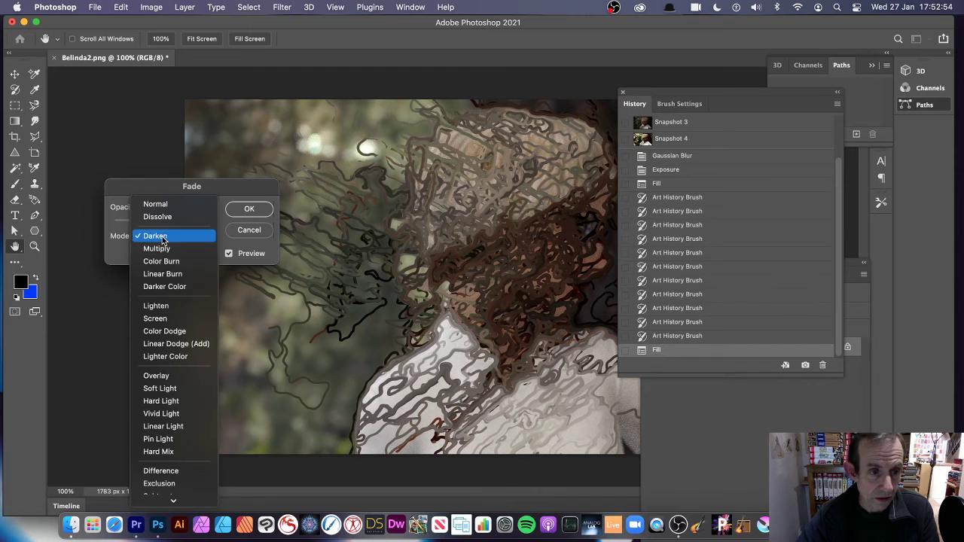
{"action": "left_click", "coordinate": [155, 307]}
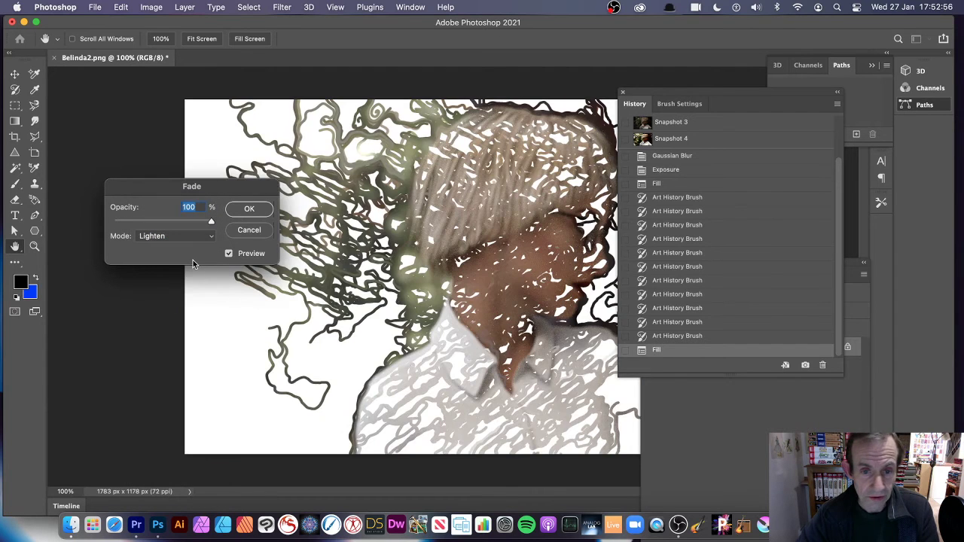
{"action": "left_click", "coordinate": [163, 237]}
{"action": "left_click", "coordinate": [156, 304]}
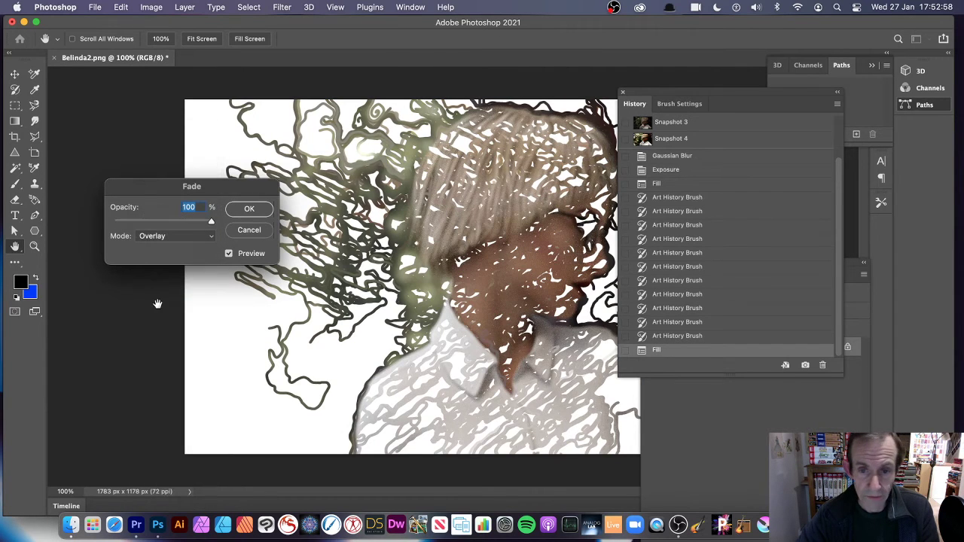
{"action": "left_click", "coordinate": [165, 240]}
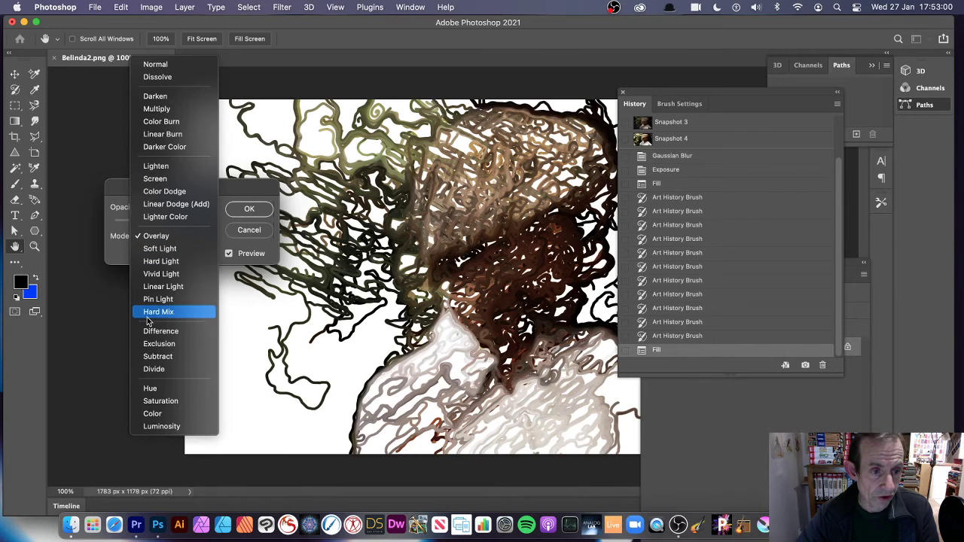
{"action": "left_click", "coordinate": [153, 328]}
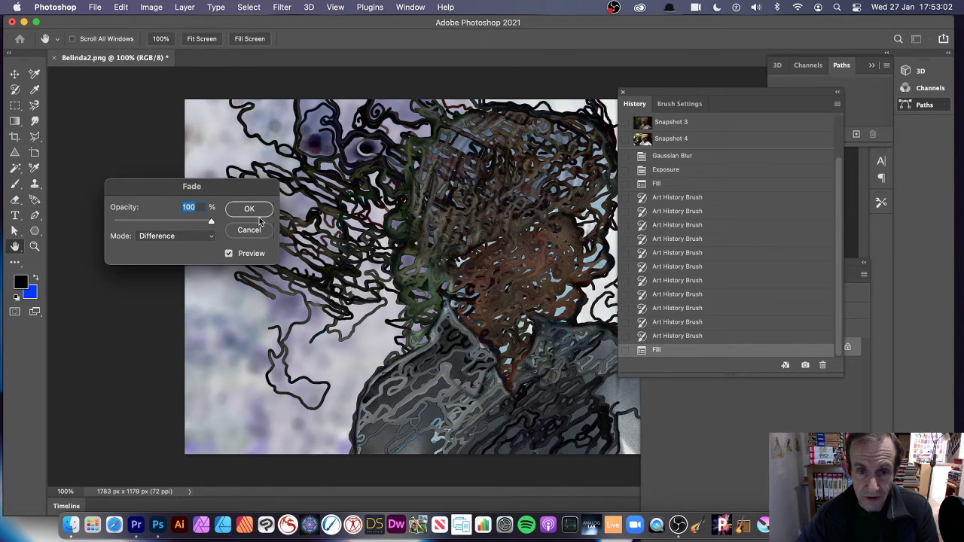
{"action": "left_click", "coordinate": [172, 238]}
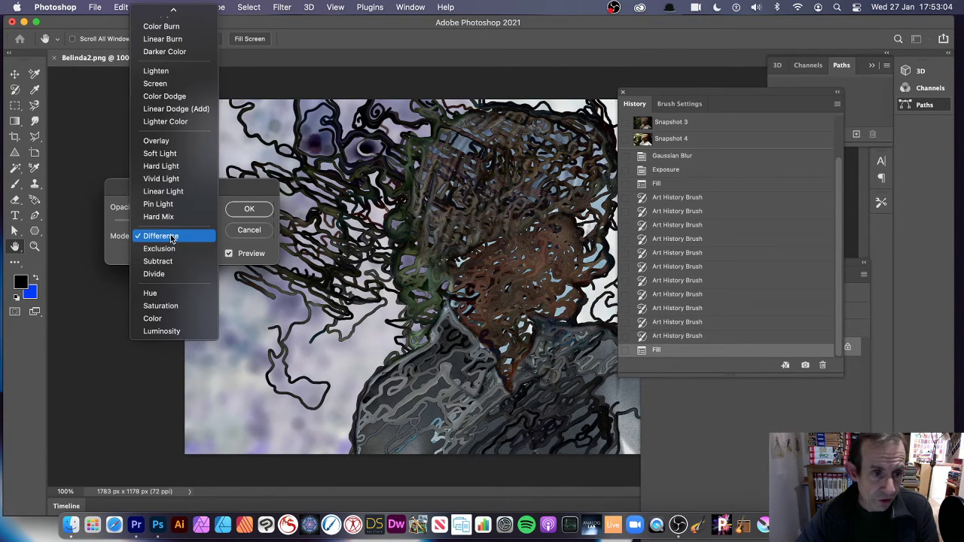
{"action": "left_click", "coordinate": [241, 199]}
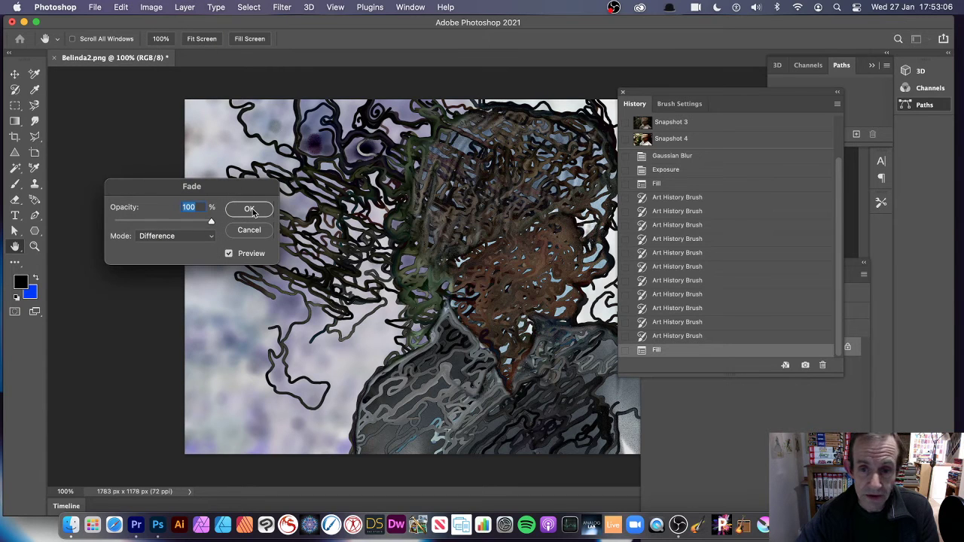
Step: Compare the Linear Light and Hard Light modes for the fade, and apply it in Difference mode at 100% opacity
{"action": "left_click", "coordinate": [184, 239]}
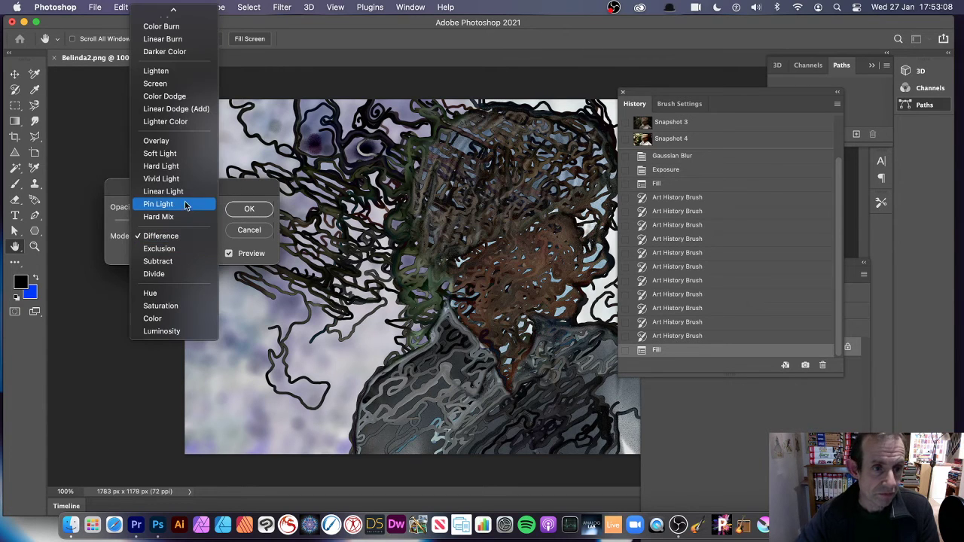
{"action": "left_click", "coordinate": [187, 197]}
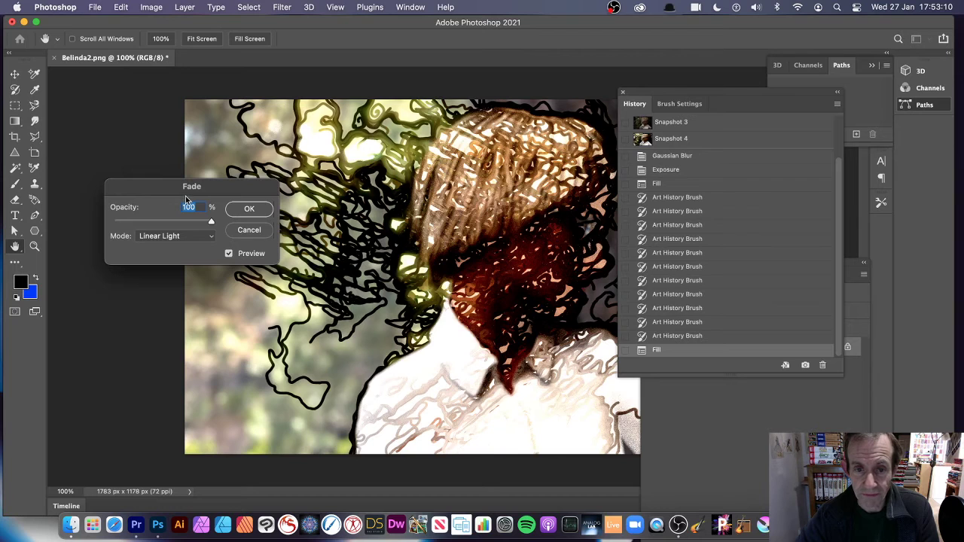
{"action": "left_click", "coordinate": [167, 238]}
{"action": "left_click", "coordinate": [162, 212]}
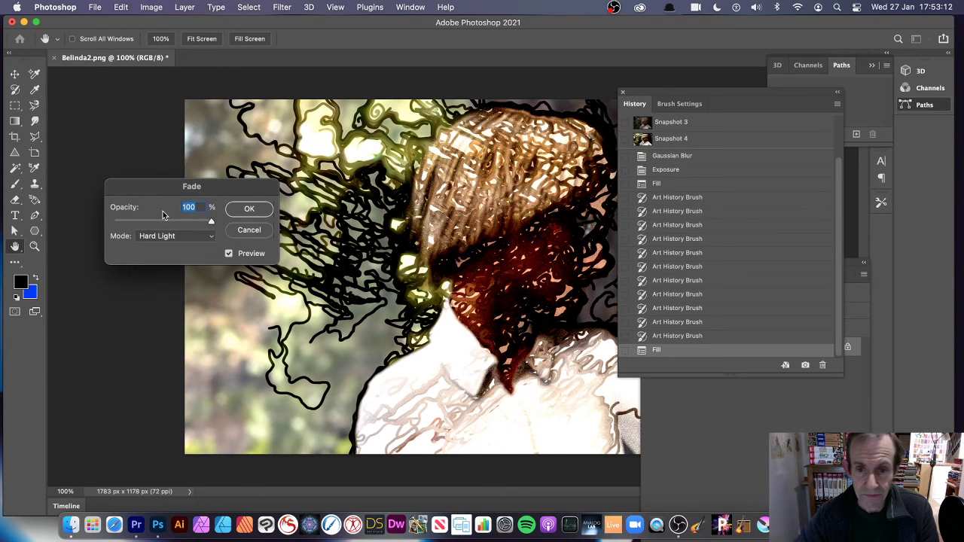
{"action": "left_click", "coordinate": [173, 238]}
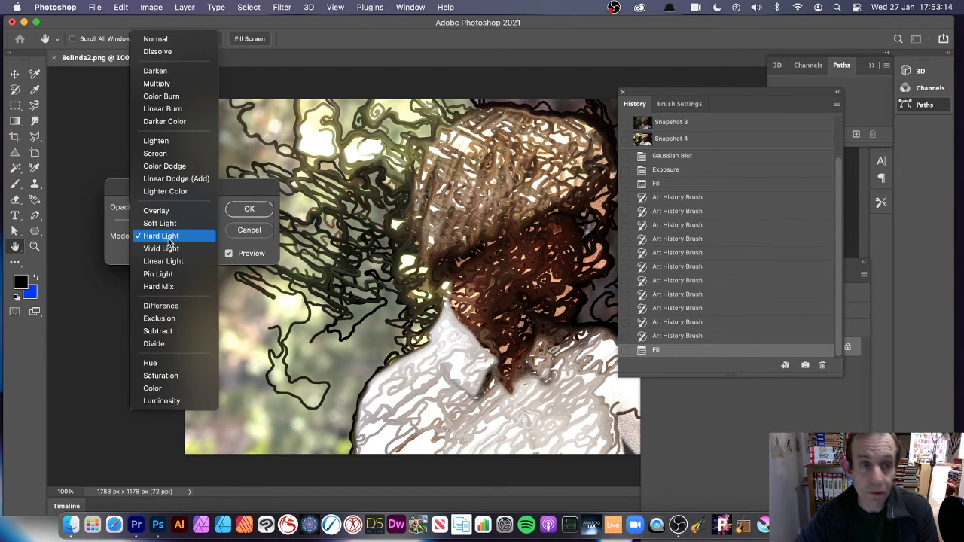
{"action": "left_click", "coordinate": [164, 311]}
{"action": "left_click", "coordinate": [249, 210]}
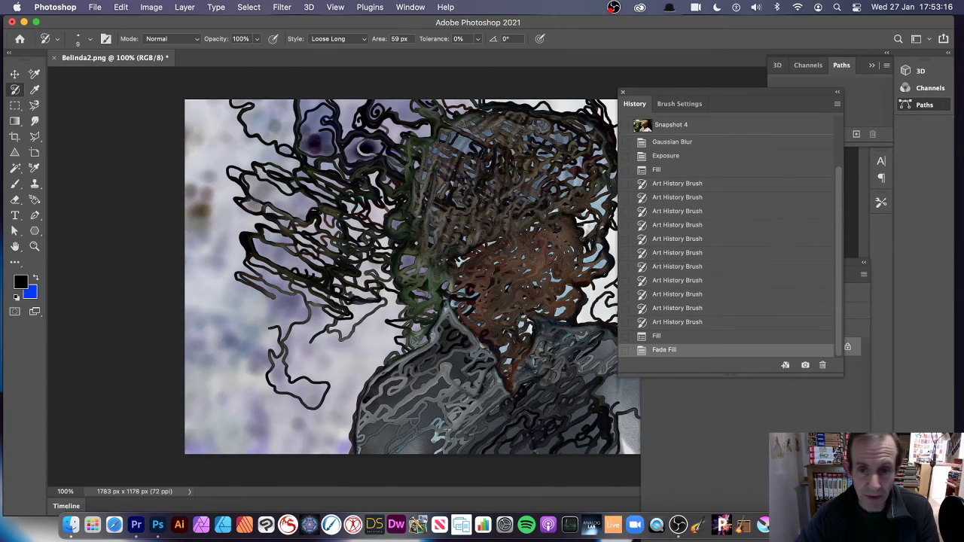
Step: Apply a Vibrance adjustment to the image with Vibrance +34 and Saturation +86
{"action": "left_click", "coordinate": [154, 7]}
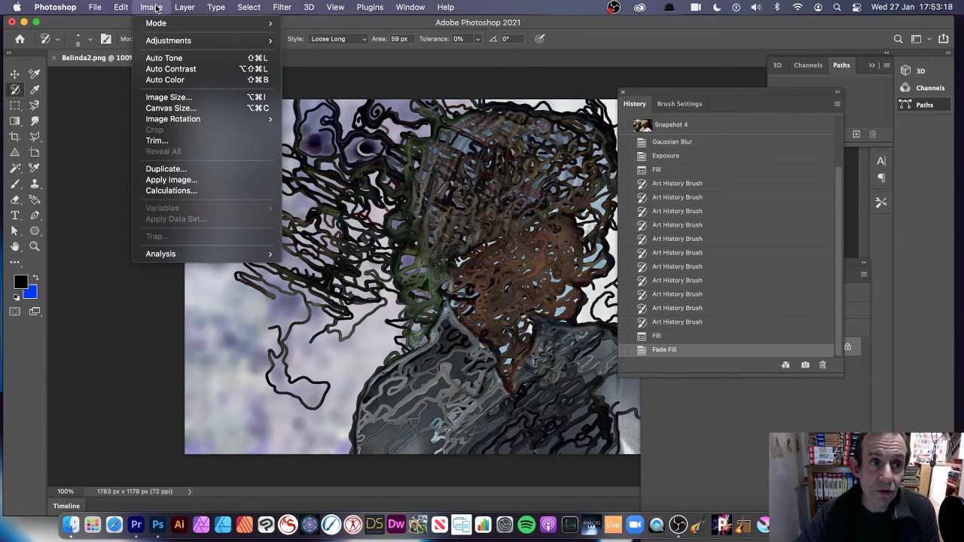
{"action": "mouse_move", "coordinate": [158, 41]}
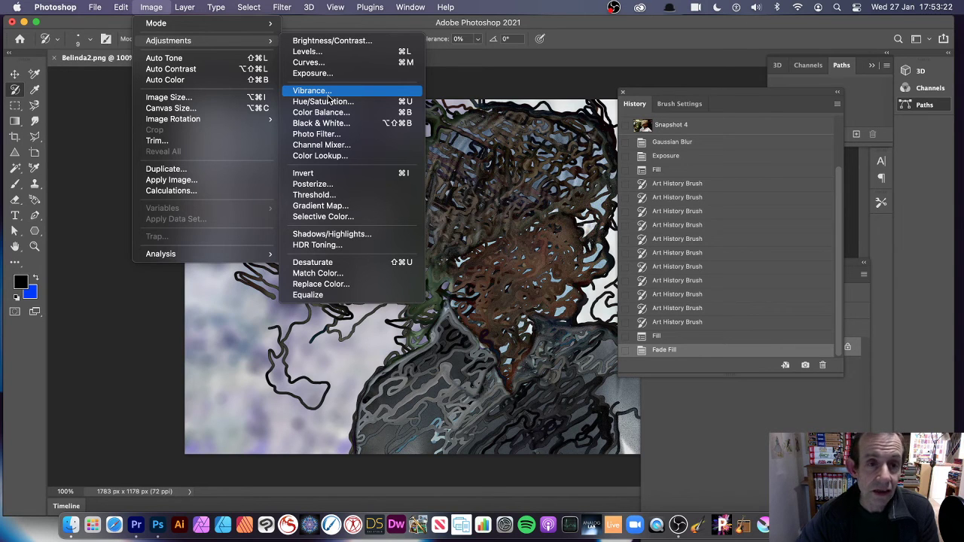
{"action": "left_click", "coordinate": [329, 95]}
{"action": "left_click_drag", "start_coordinate": [456, 189], "coordinate": [505, 219]}
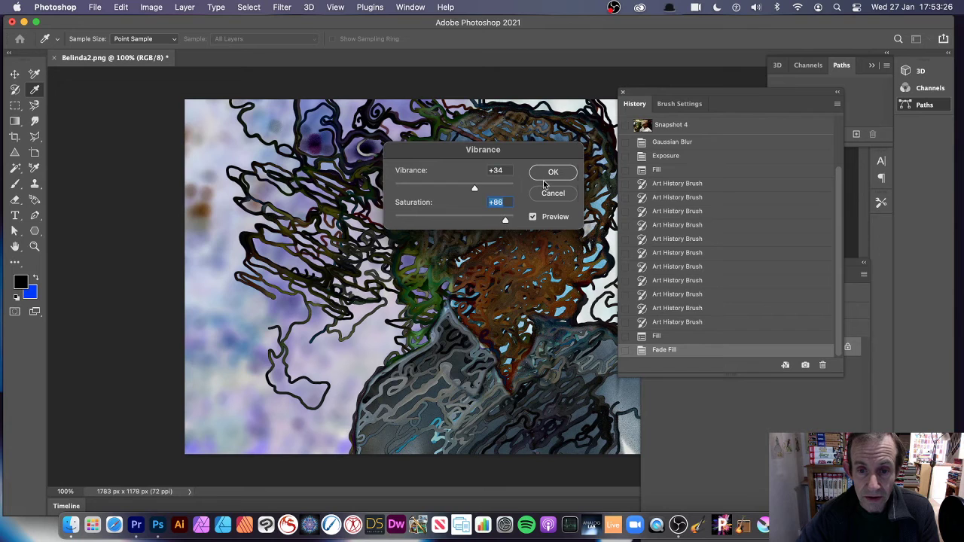
{"action": "left_click", "coordinate": [552, 173]}
Step: Apply a second Vibrance adjustment with Vibrance +32 and Saturation +72
{"action": "left_click", "coordinate": [151, 8]}
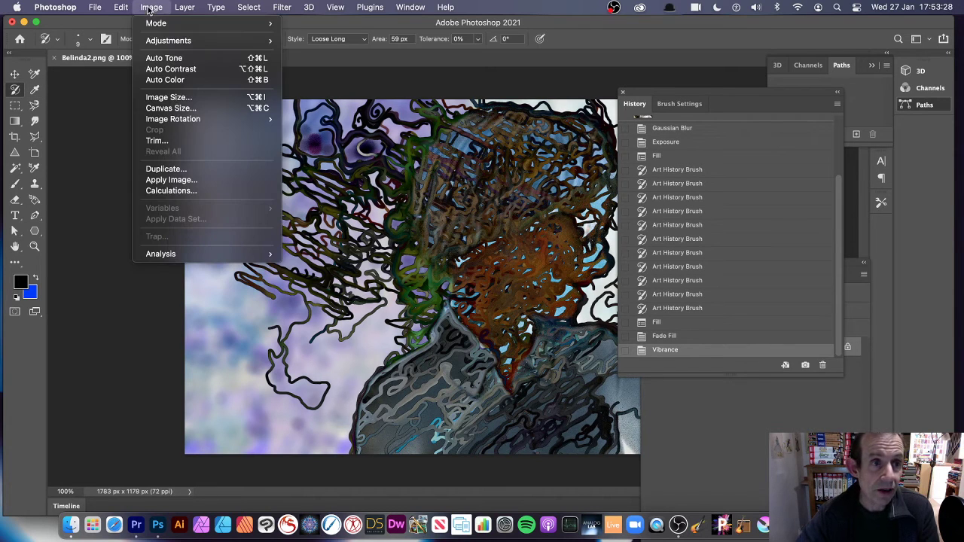
{"action": "mouse_move", "coordinate": [155, 42]}
{"action": "left_click", "coordinate": [312, 91]}
{"action": "left_click_drag", "start_coordinate": [455, 188], "coordinate": [501, 219]}
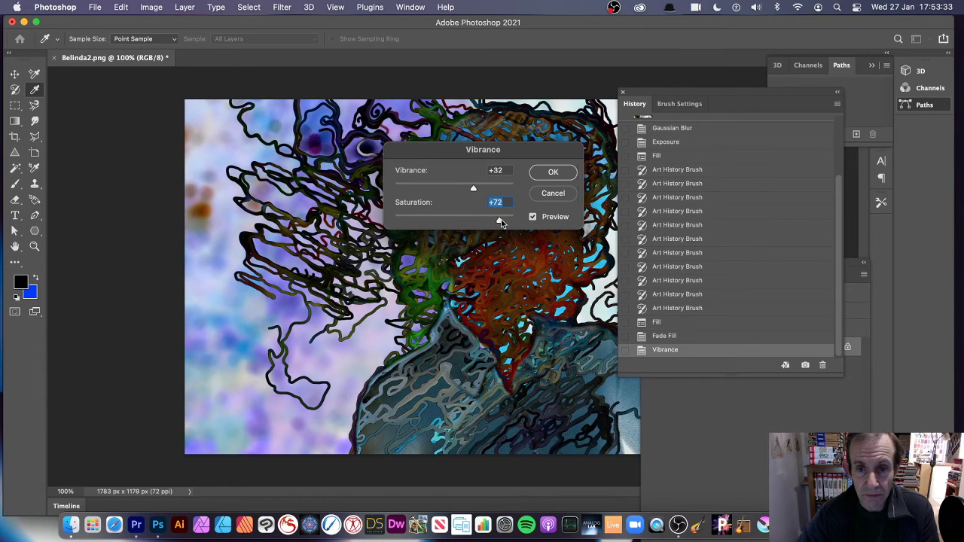
{"action": "left_click", "coordinate": [556, 173]}
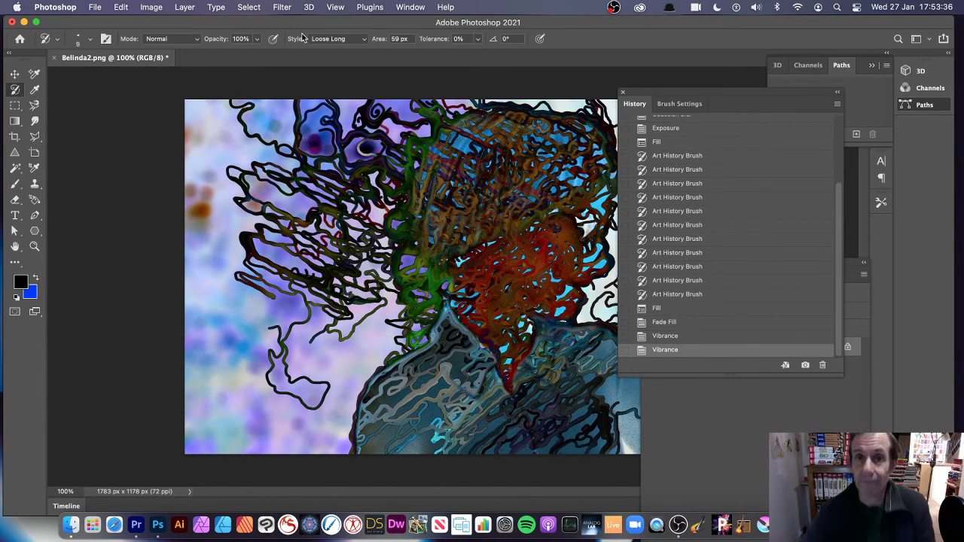